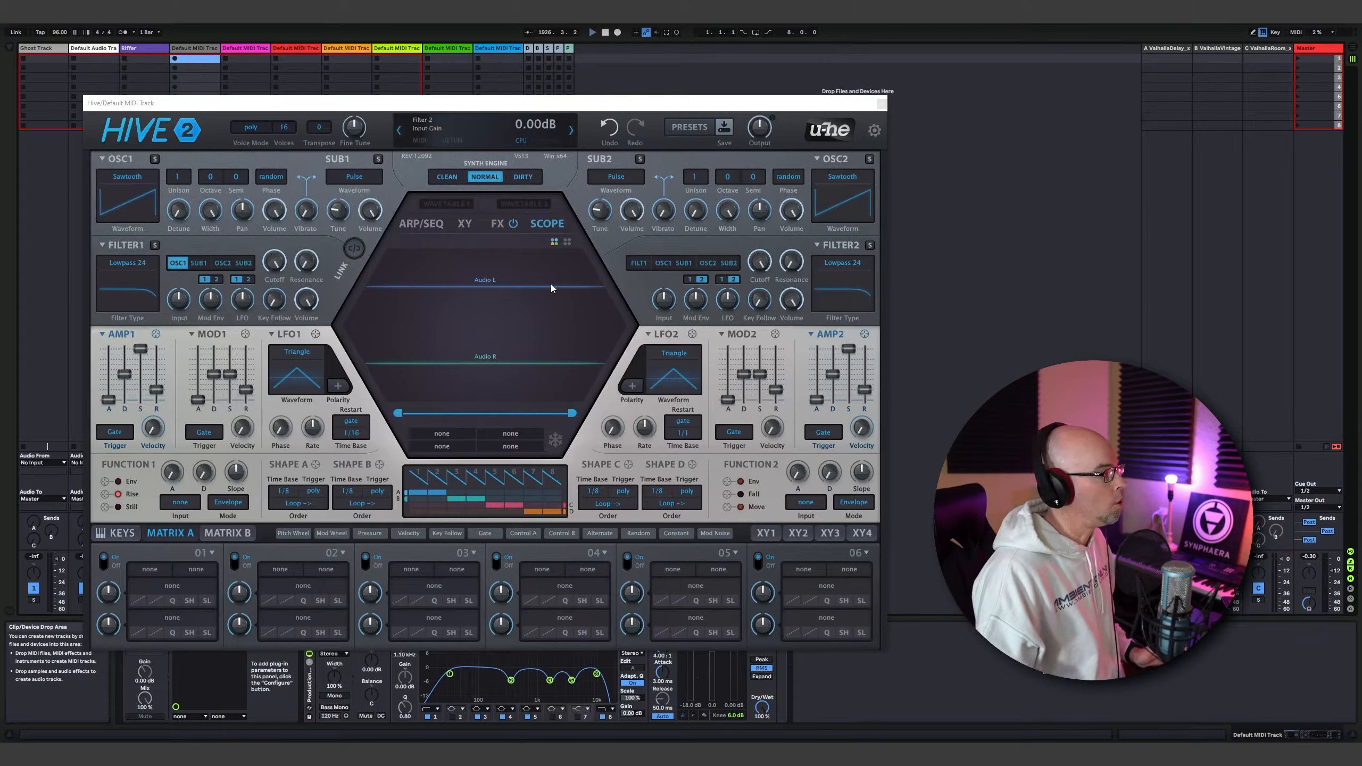
Switch oscillator 1 to the Wavetable waveform and load Anomaly 2 S1gns 34.wav from the Anomaly 2 Wav Files category
click(129, 178)
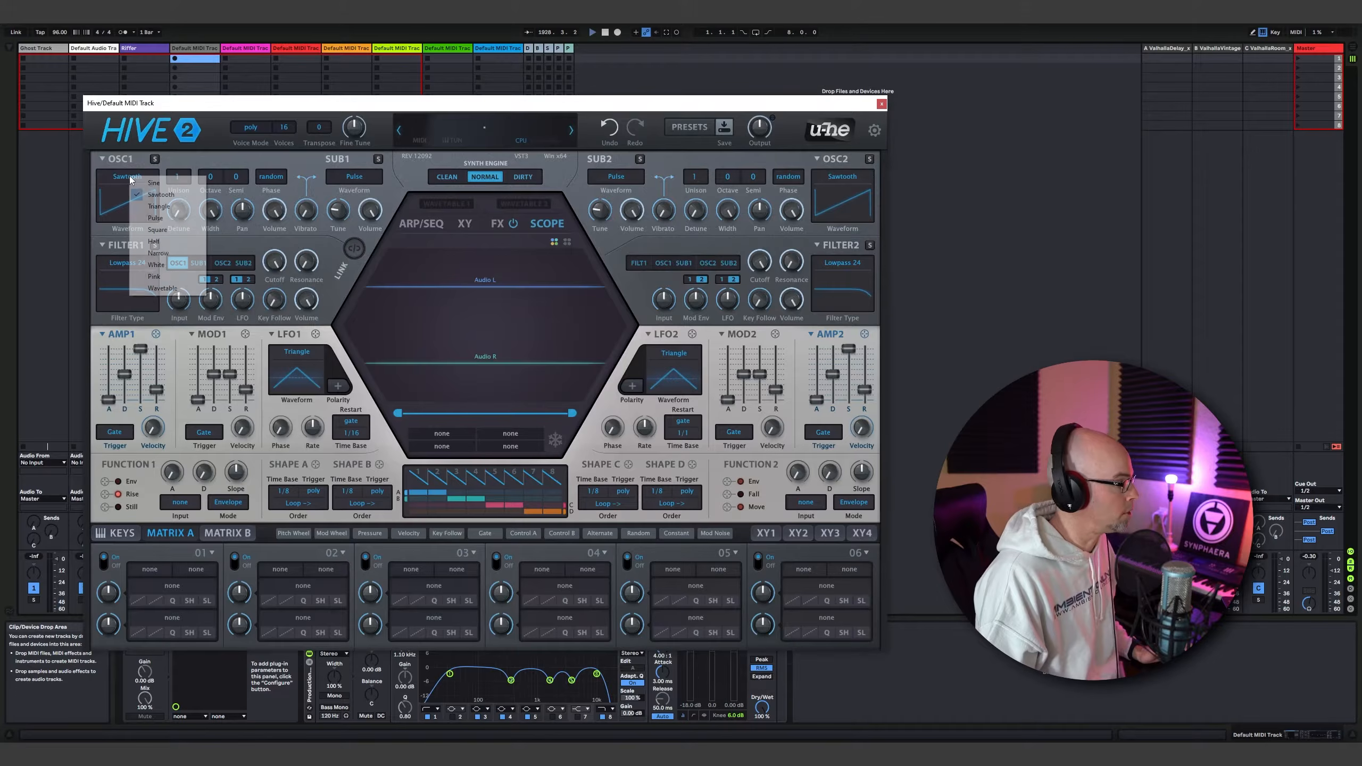
click(174, 291)
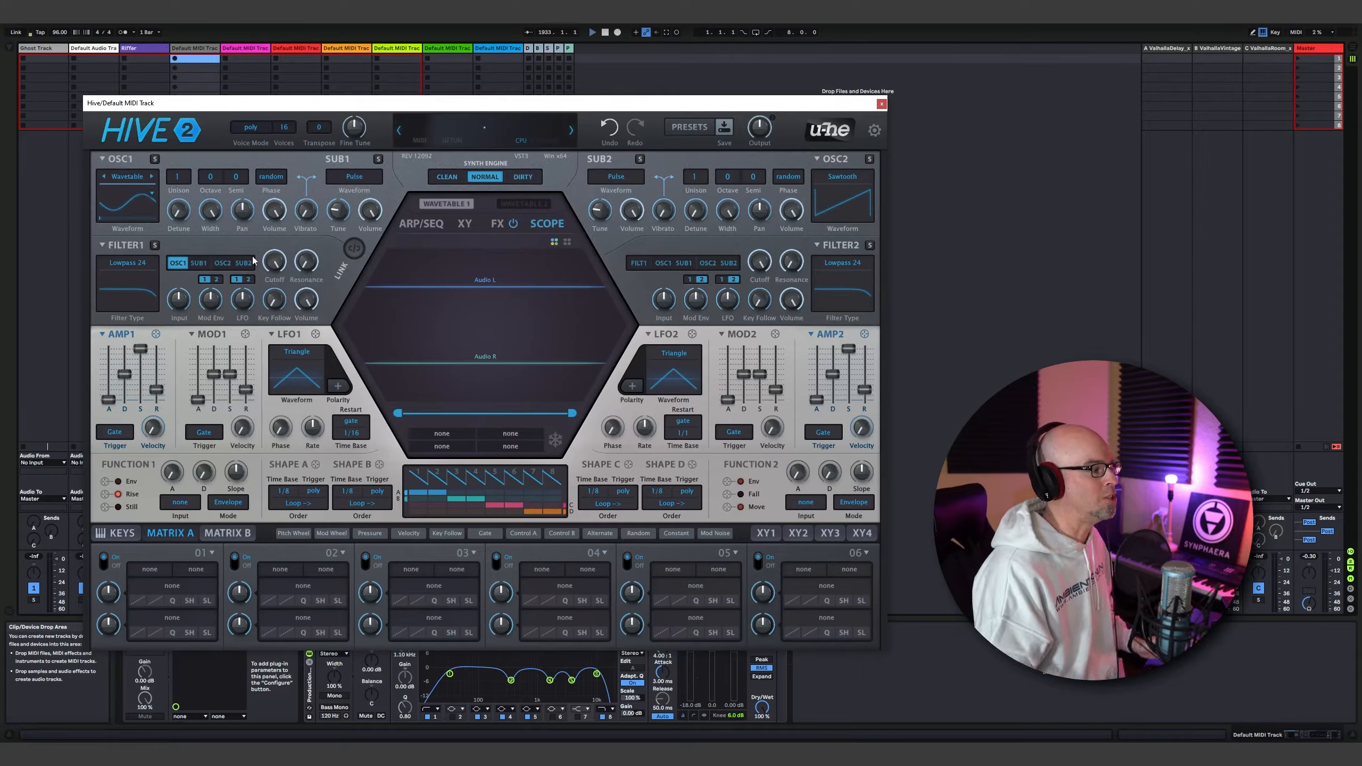
click(451, 204)
click(475, 251)
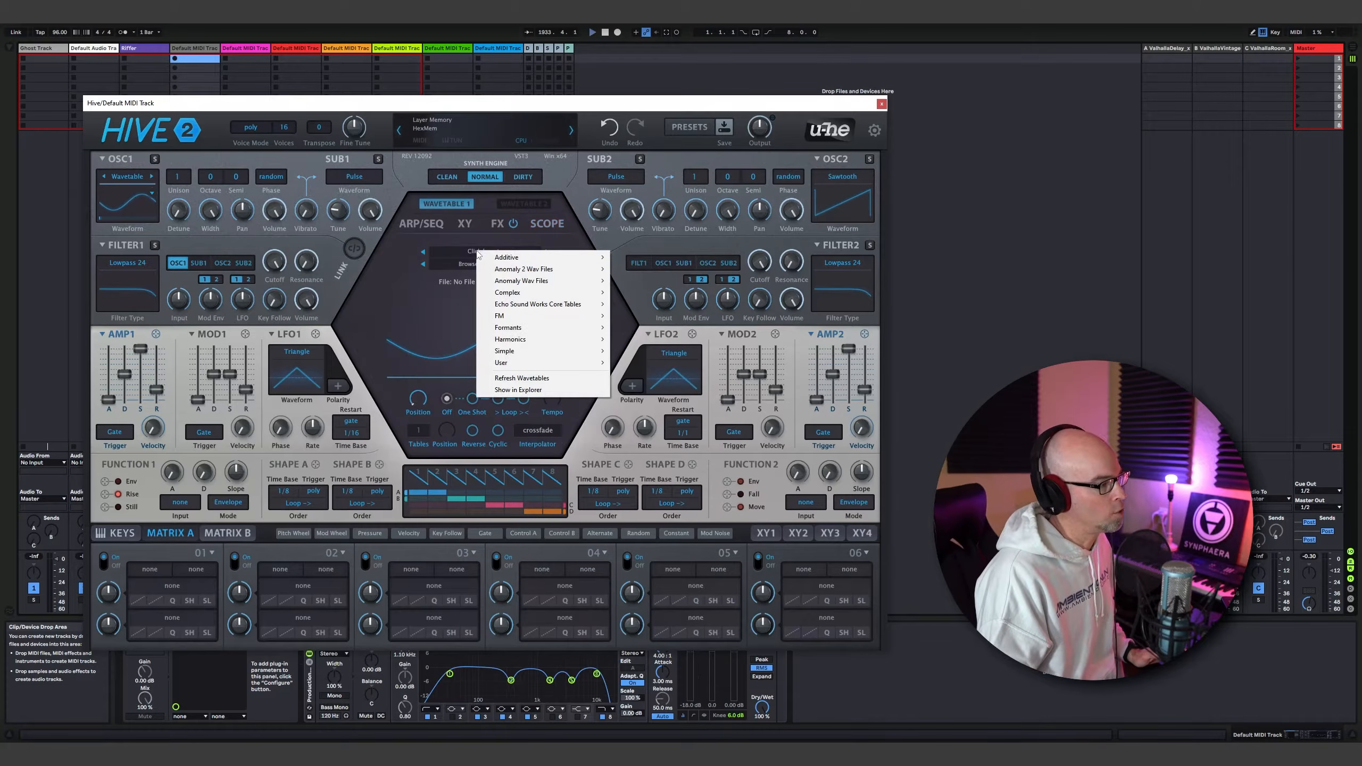
mouse_move(542, 269)
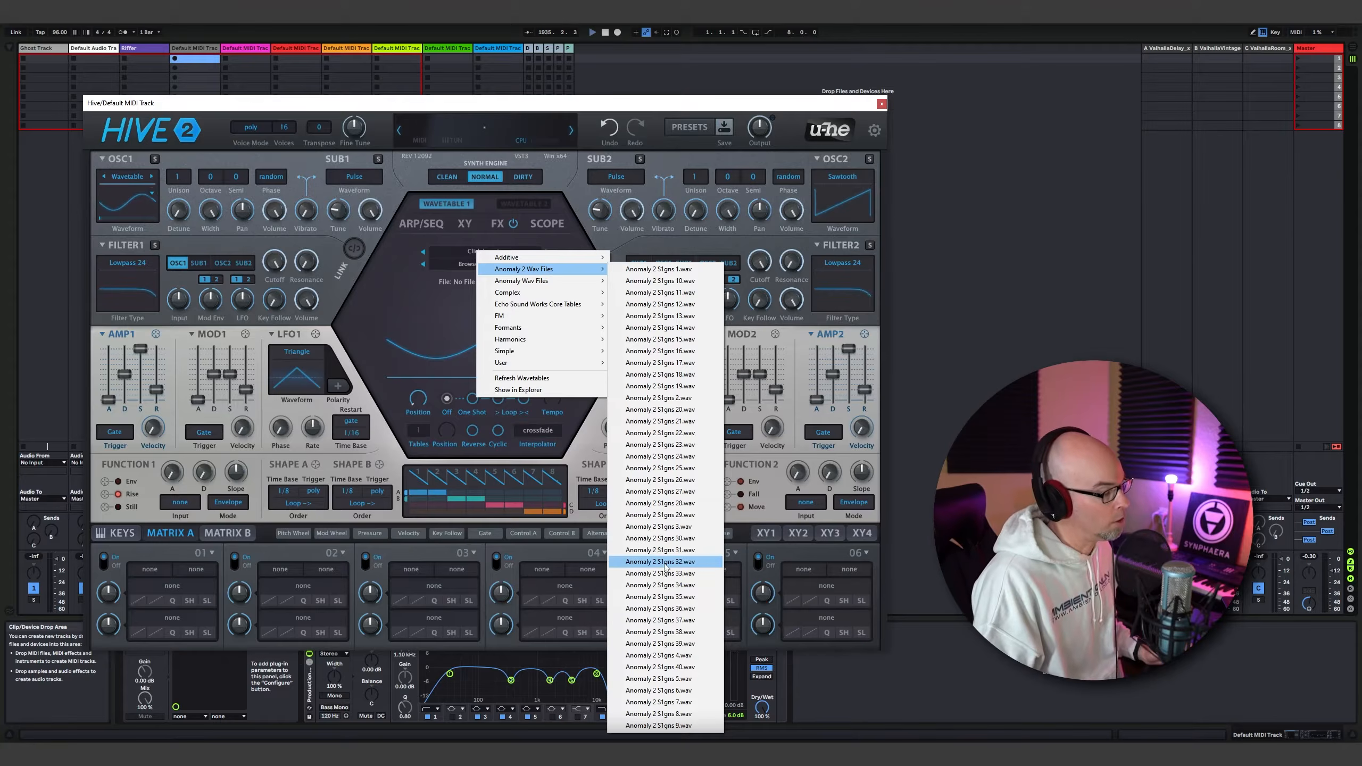
click(660, 585)
Try different wavetable positions and both loop modes on oscillator 1, finishing with looping off and the position raised
drag(420, 409, 426, 352)
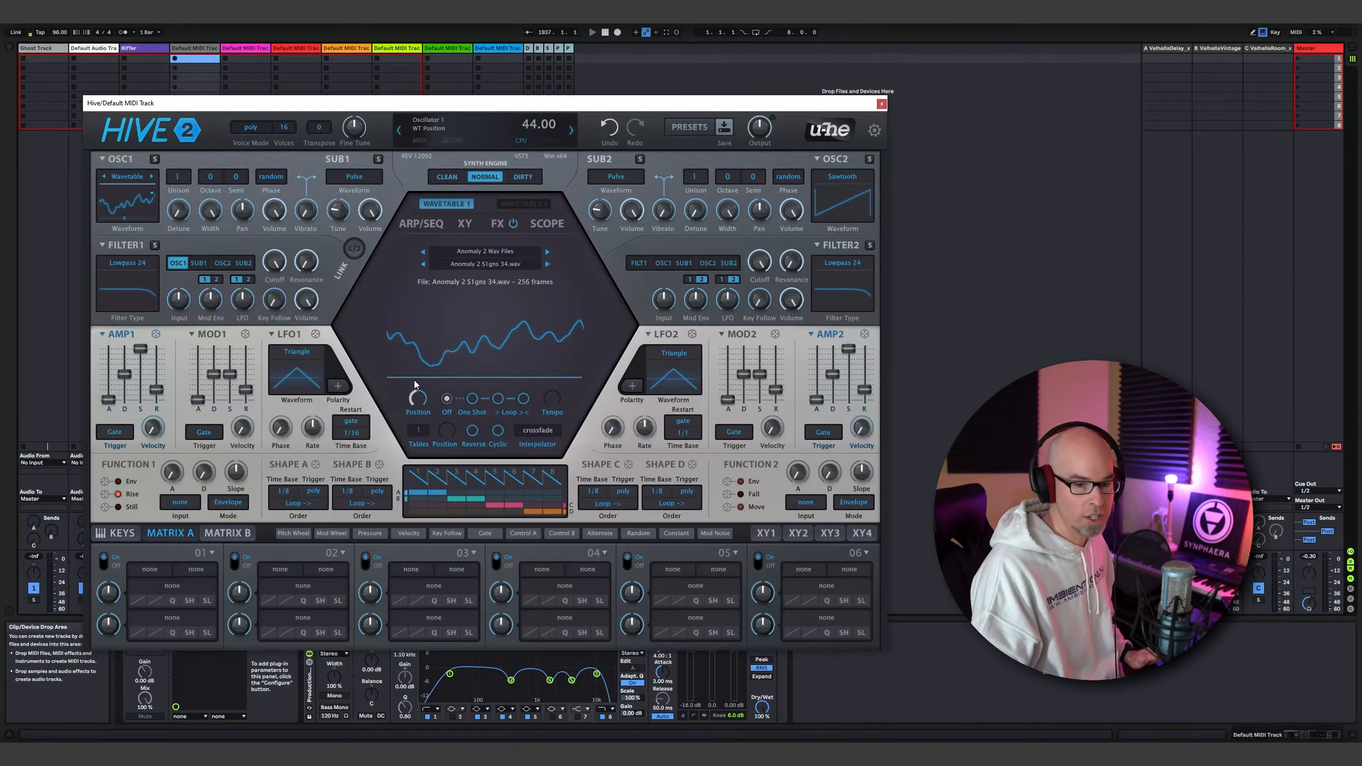
click(524, 399)
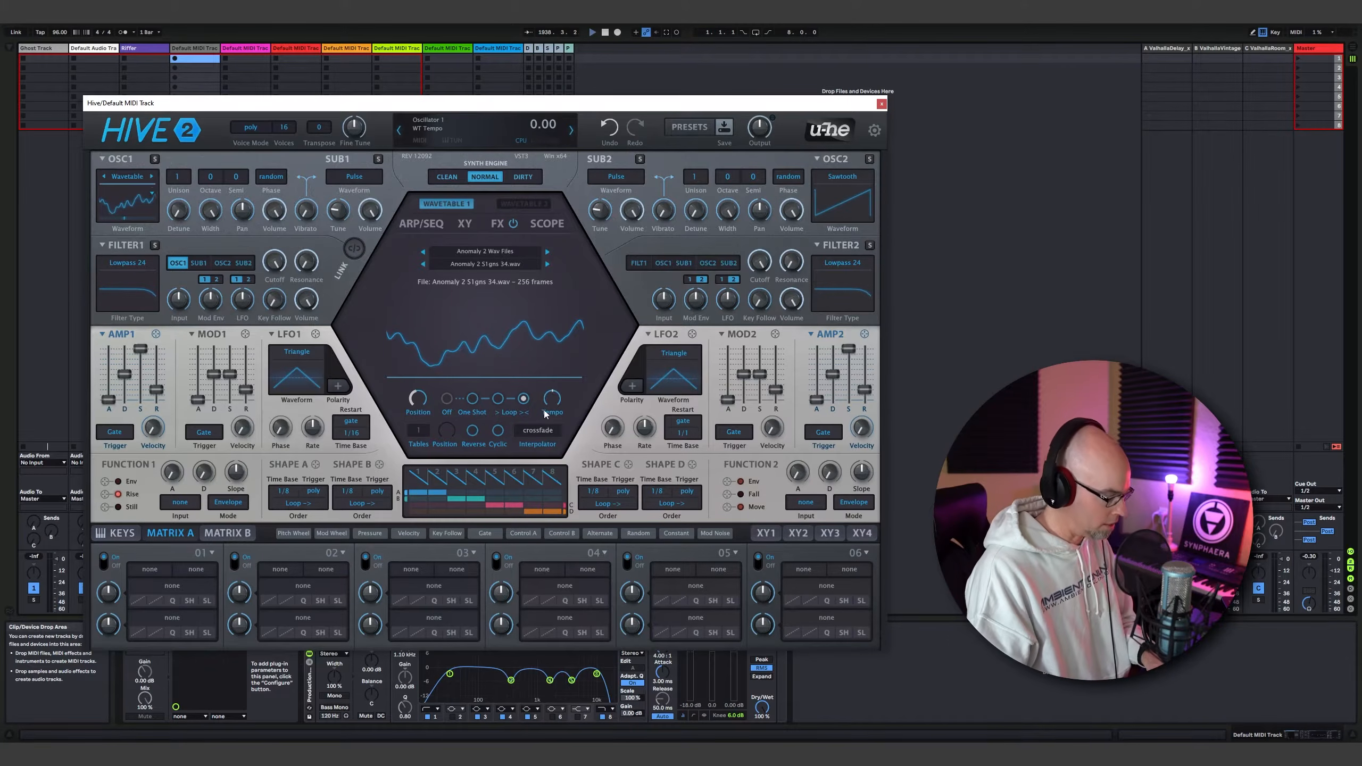
click(498, 399)
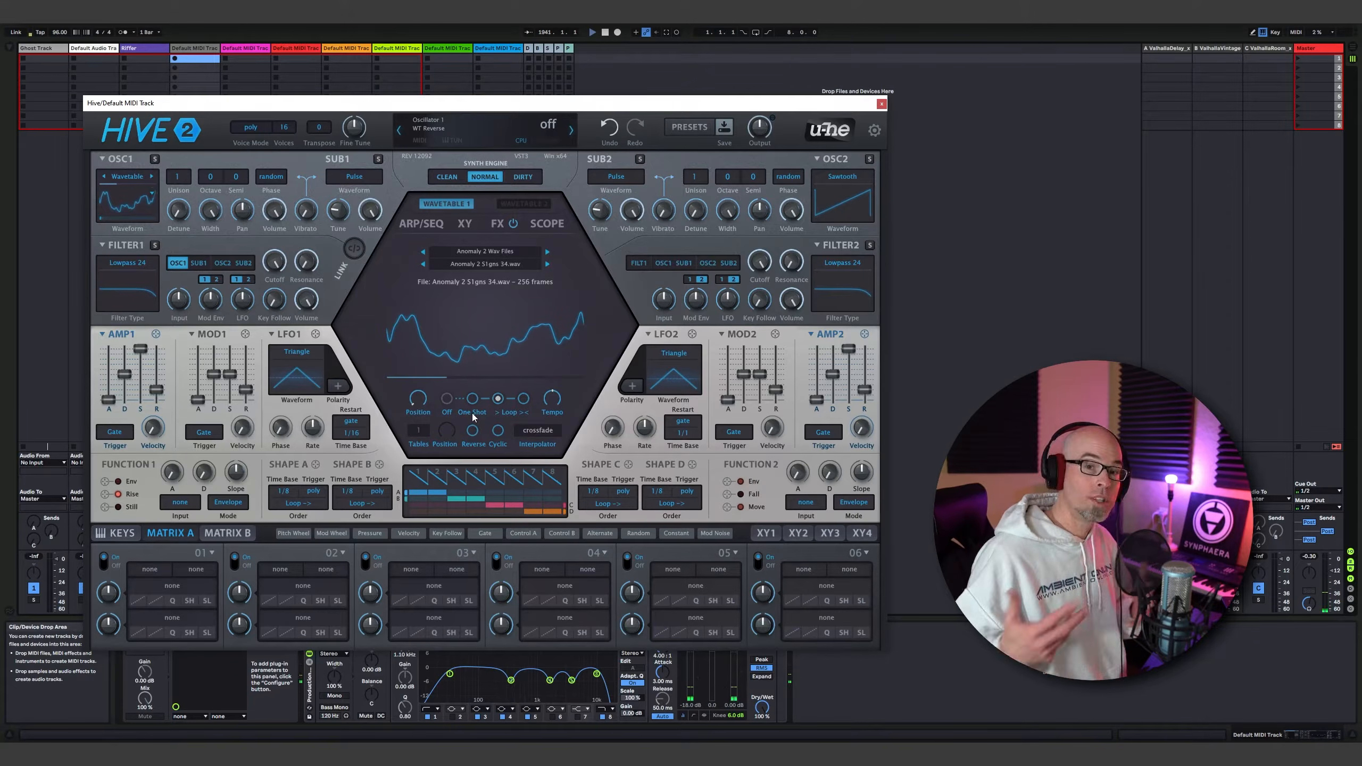
click(447, 399)
drag(421, 394, 462, 209)
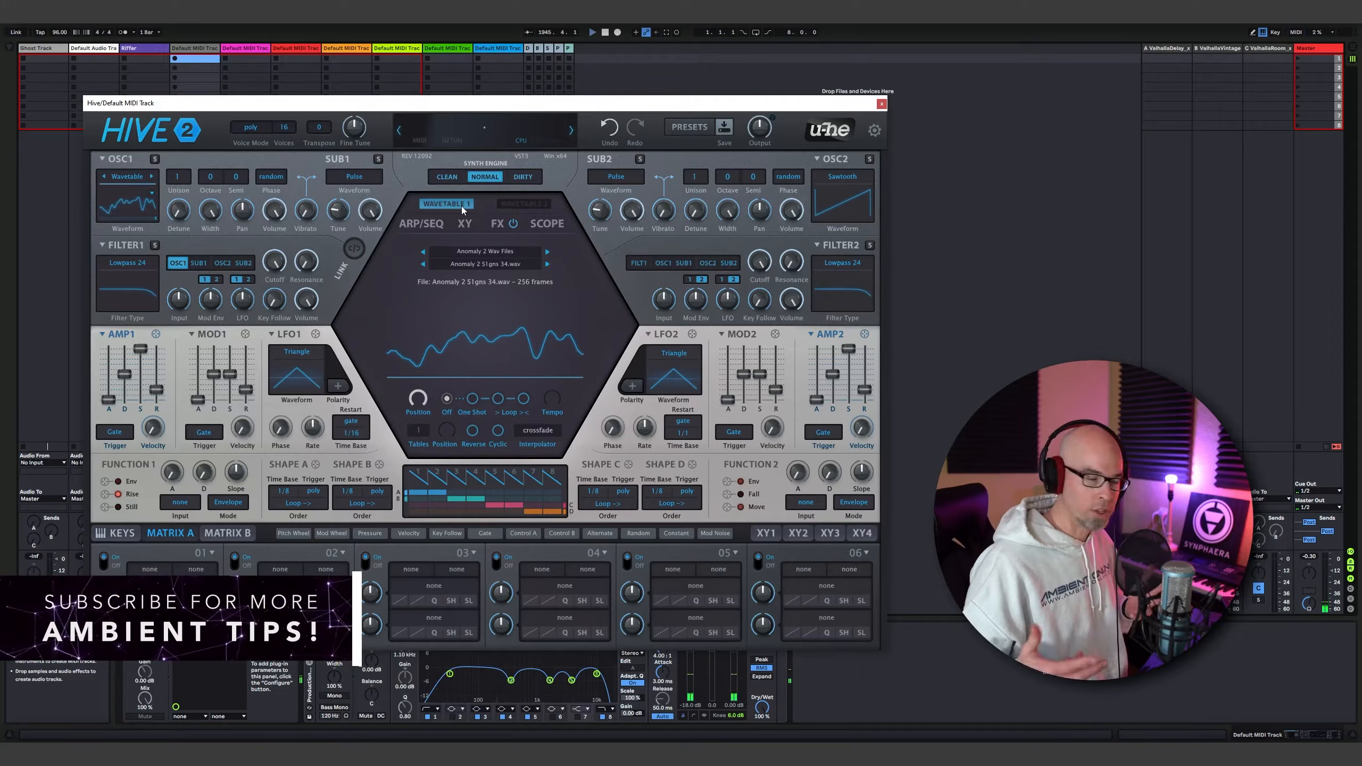
Replace oscillator 1's wavetable with Anomaly 2 S1gns 36.wav and set its position to 100
click(547, 264)
mouse_move(419, 395)
mouse_down()
mouse_move(437, 484)
mouse_move(439, 427)
mouse_move(437, 408)
mouse_move(432, 599)
mouse_move(442, 410)
mouse_move(417, 409)
mouse_move(412, 456)
mouse_move(425, 571)
mouse_move(431, 389)
mouse_up()
click(547, 264)
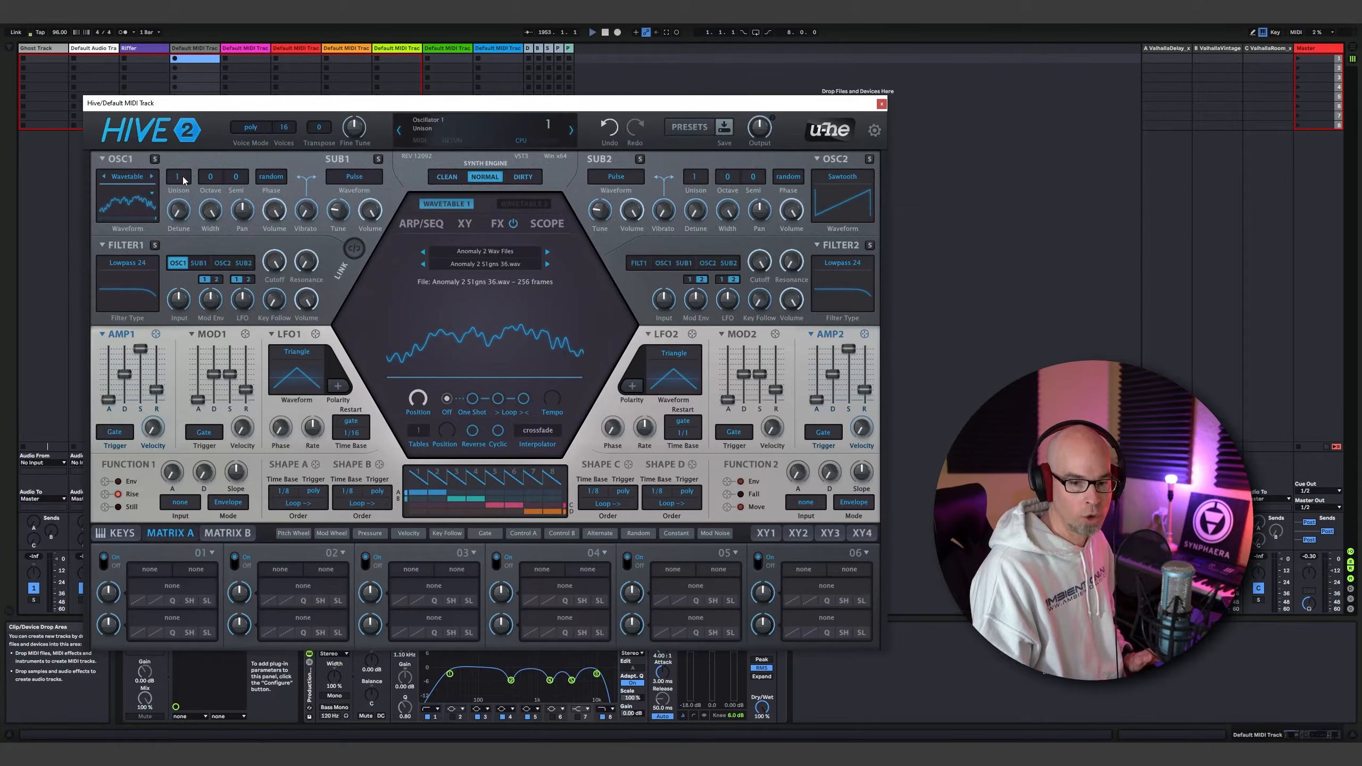
Set oscillator 1's unison to 5 voices and raise its detune slightly
scroll(181, 179, up, 3)
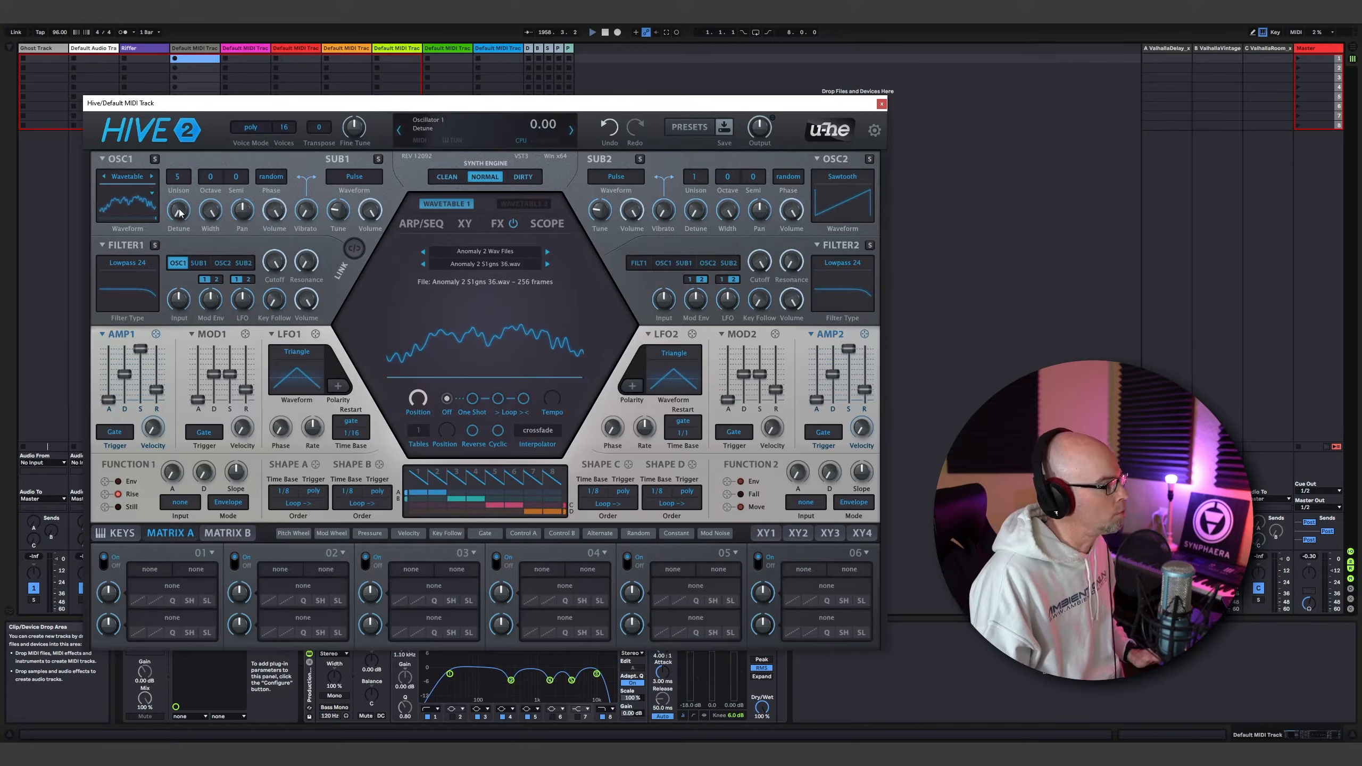
scroll(184, 215, up, 3)
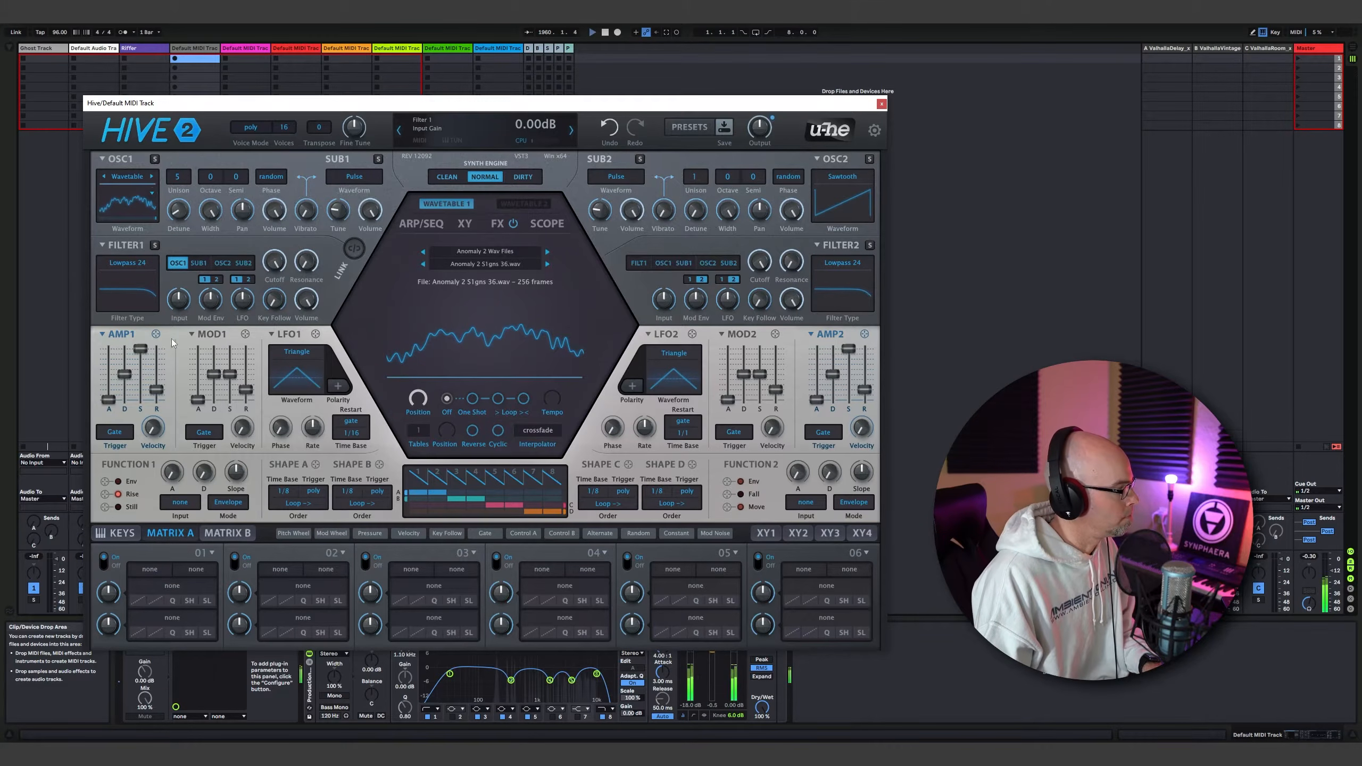
Lengthen the Amp 1 envelope's attack and decay, set its release to 80, and copy the envelope settings to Amp 2
drag(109, 399, 160, 347)
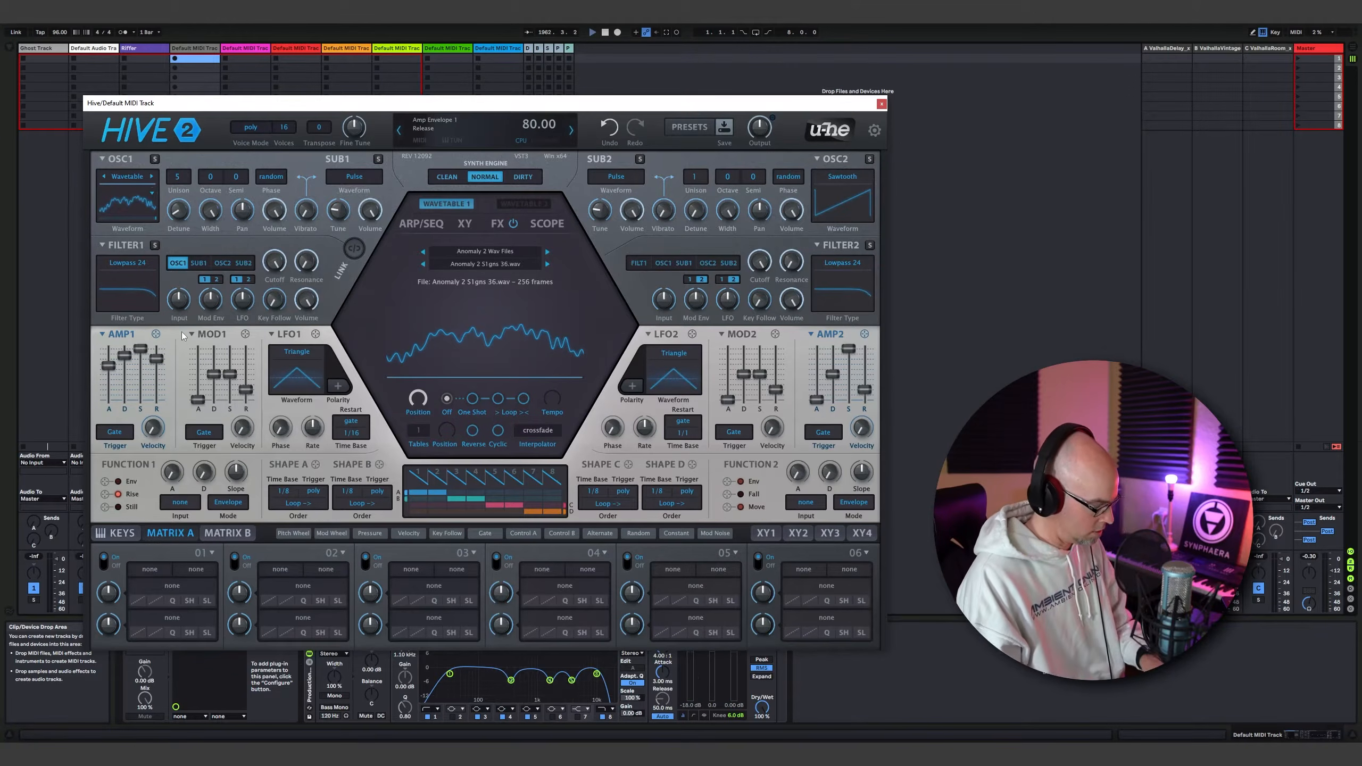
drag(110, 365, 113, 355)
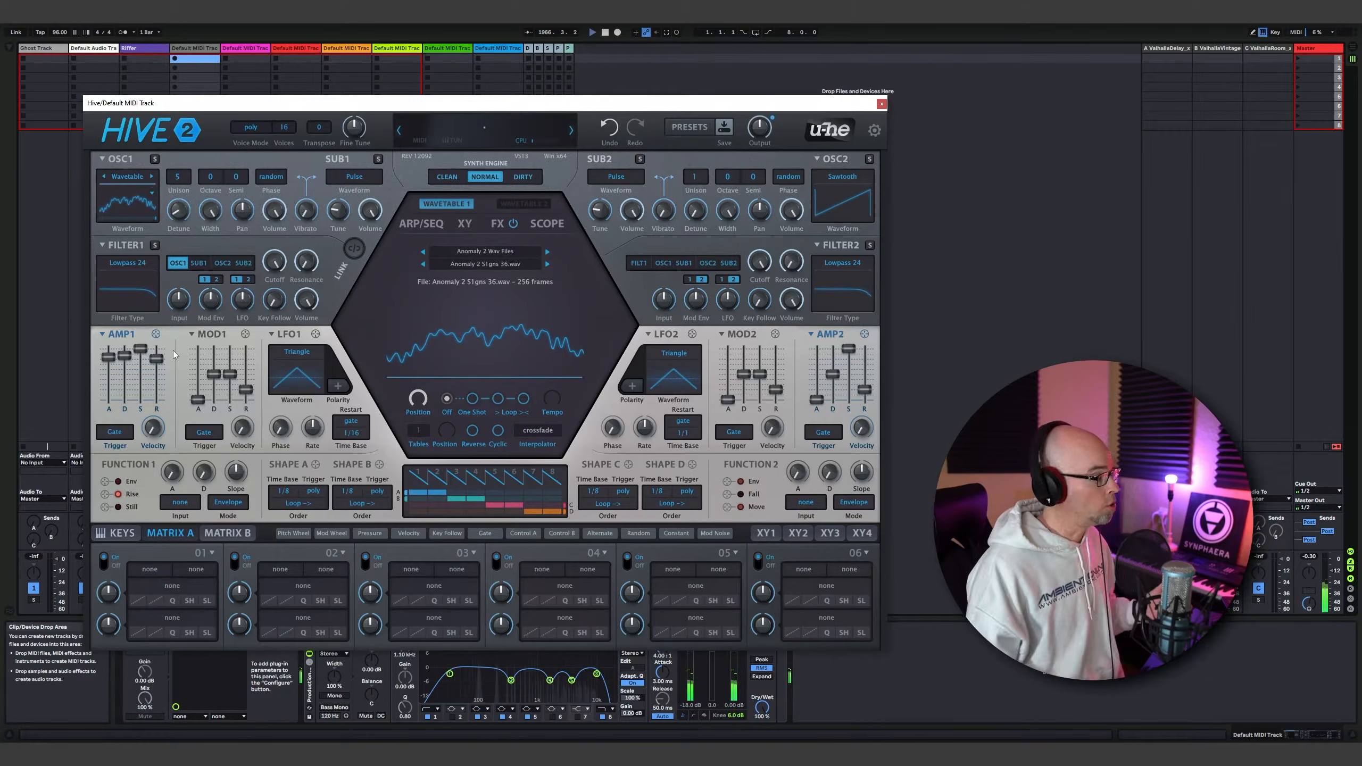
click(104, 335)
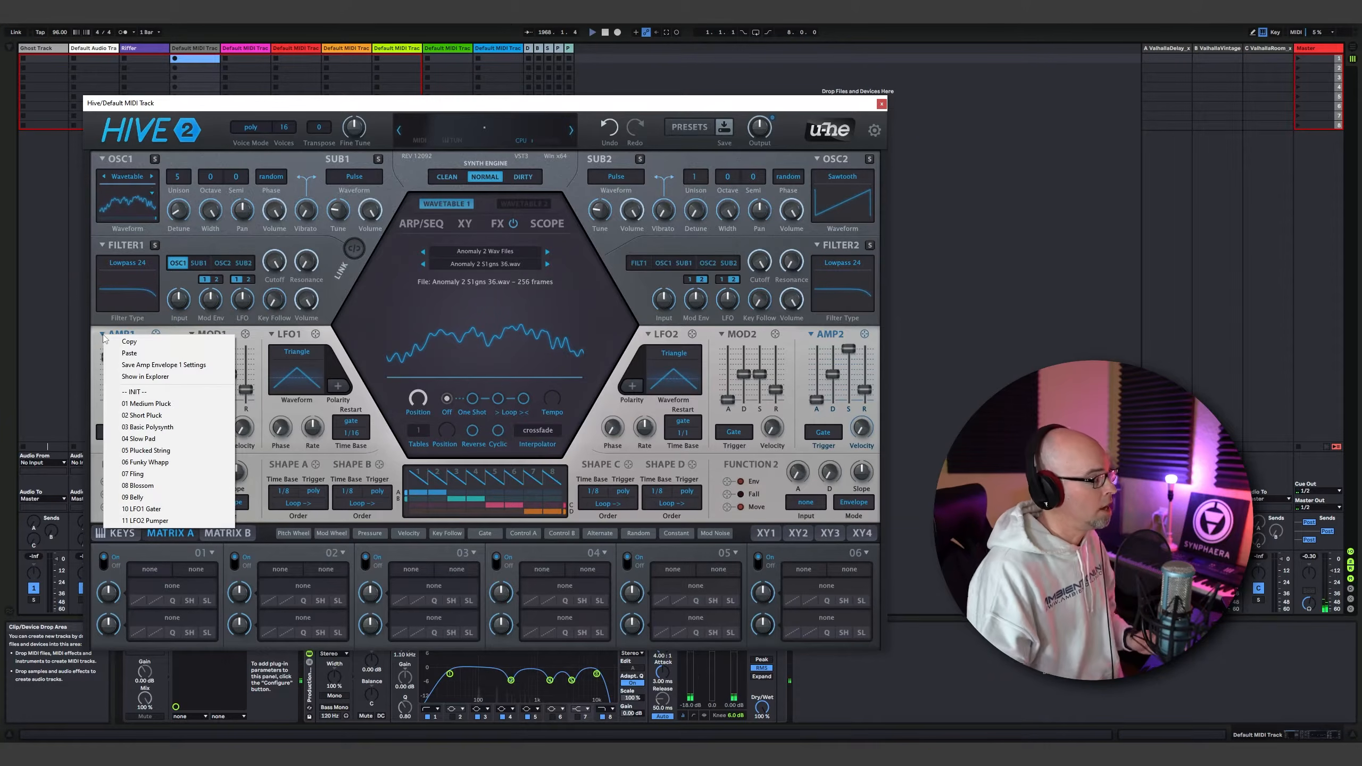
click(123, 342)
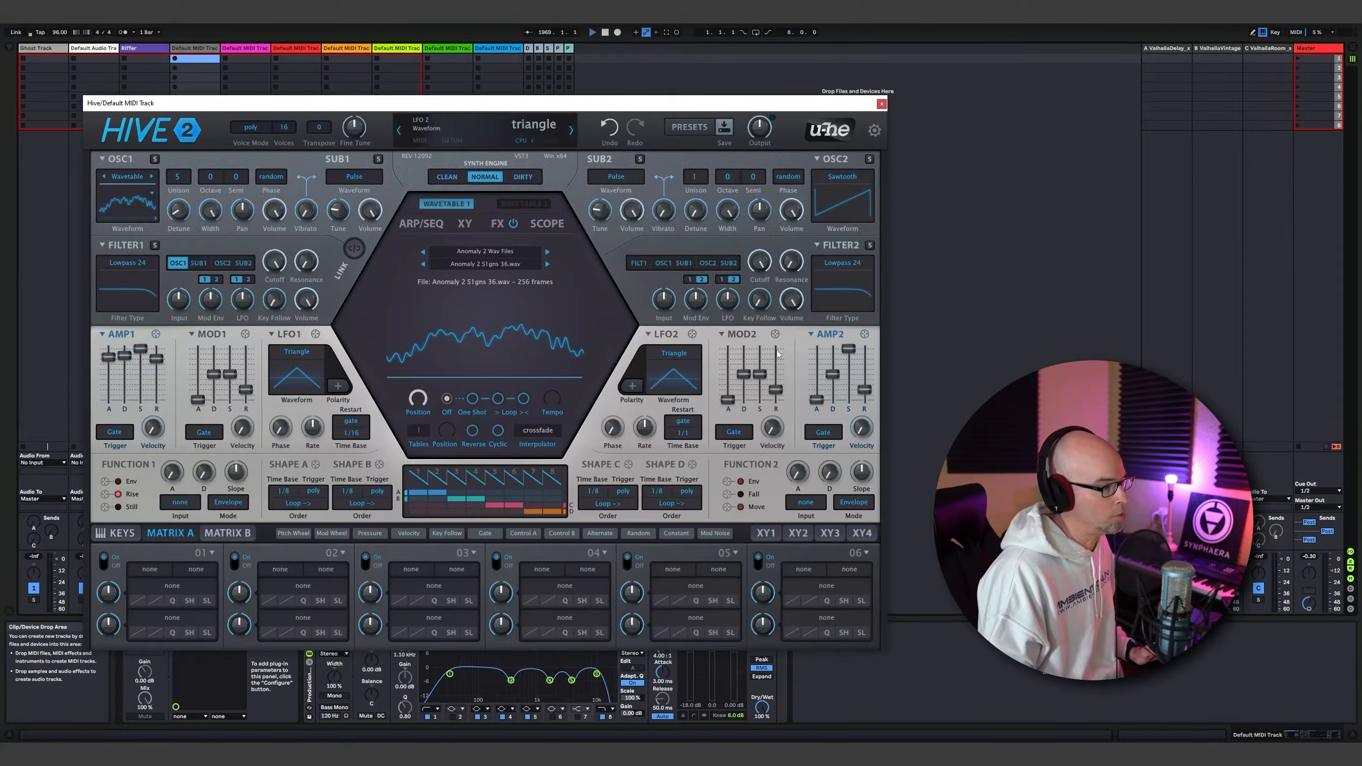
click(812, 335)
click(877, 351)
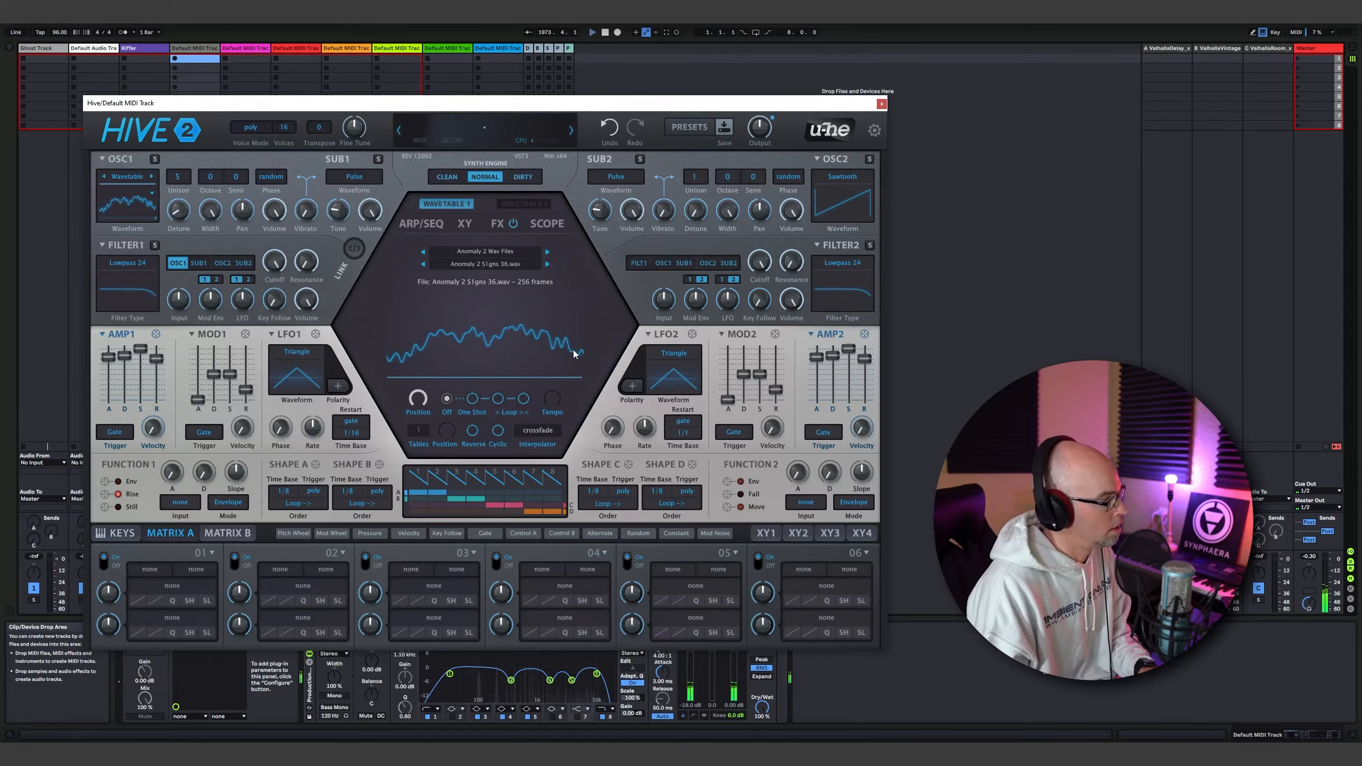
Set wavetable 1 to back-and-forth looping, lower its start position and slow down its tempo
click(523, 399)
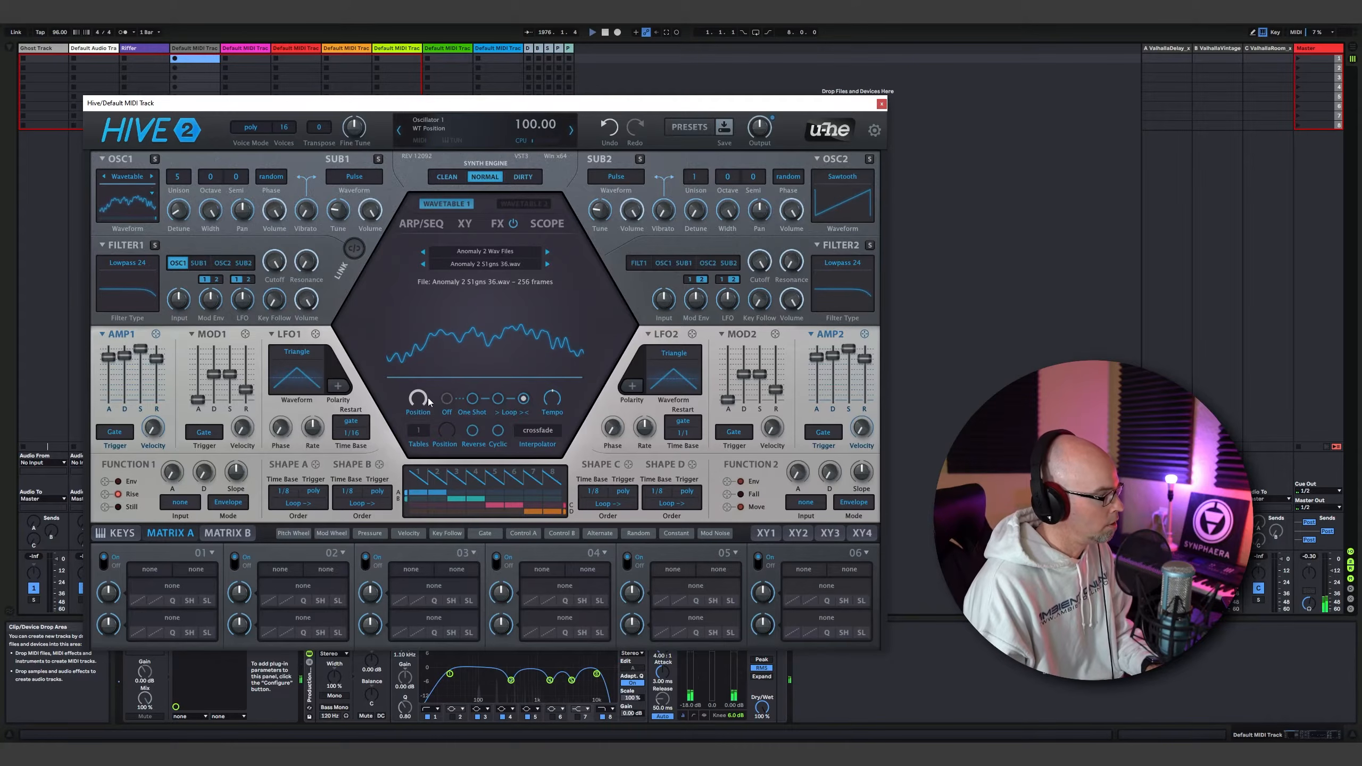
drag(423, 415, 420, 481)
drag(560, 402, 551, 449)
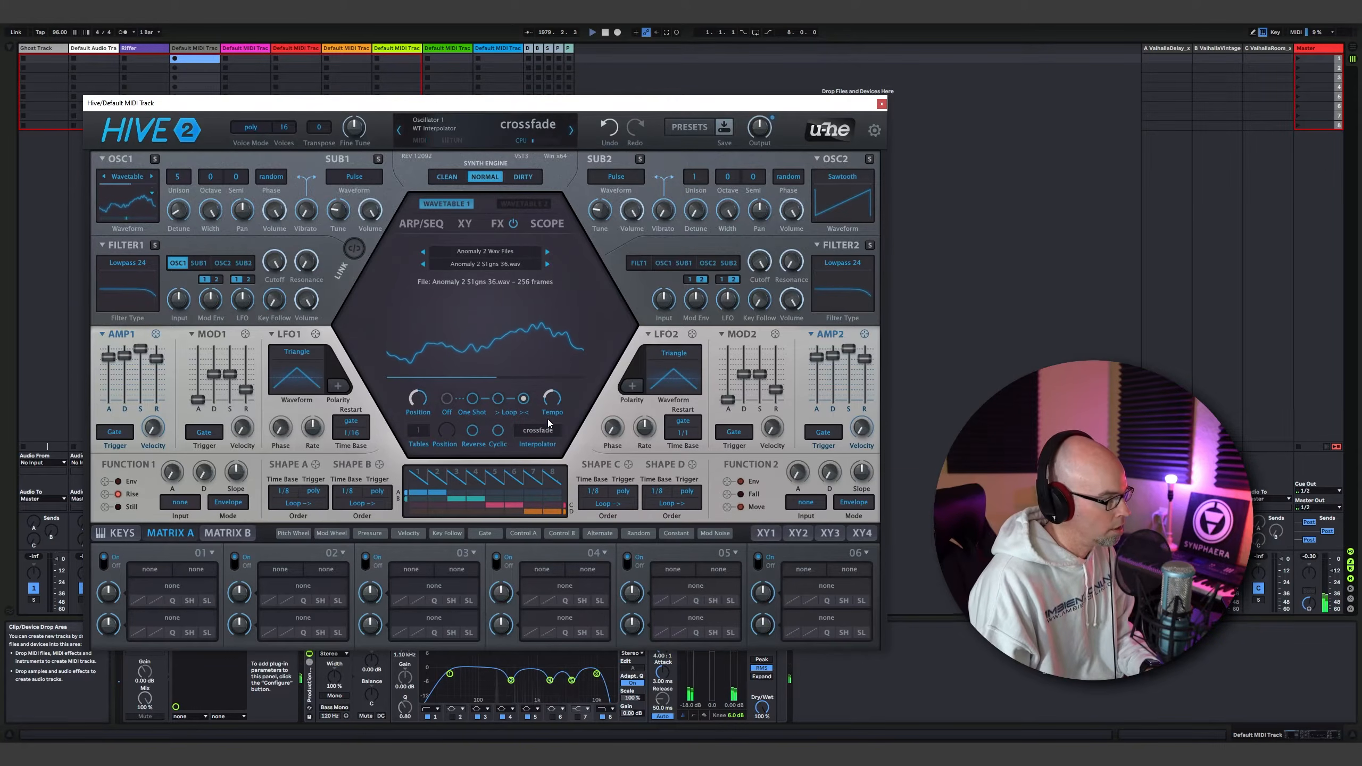
drag(557, 411, 555, 418)
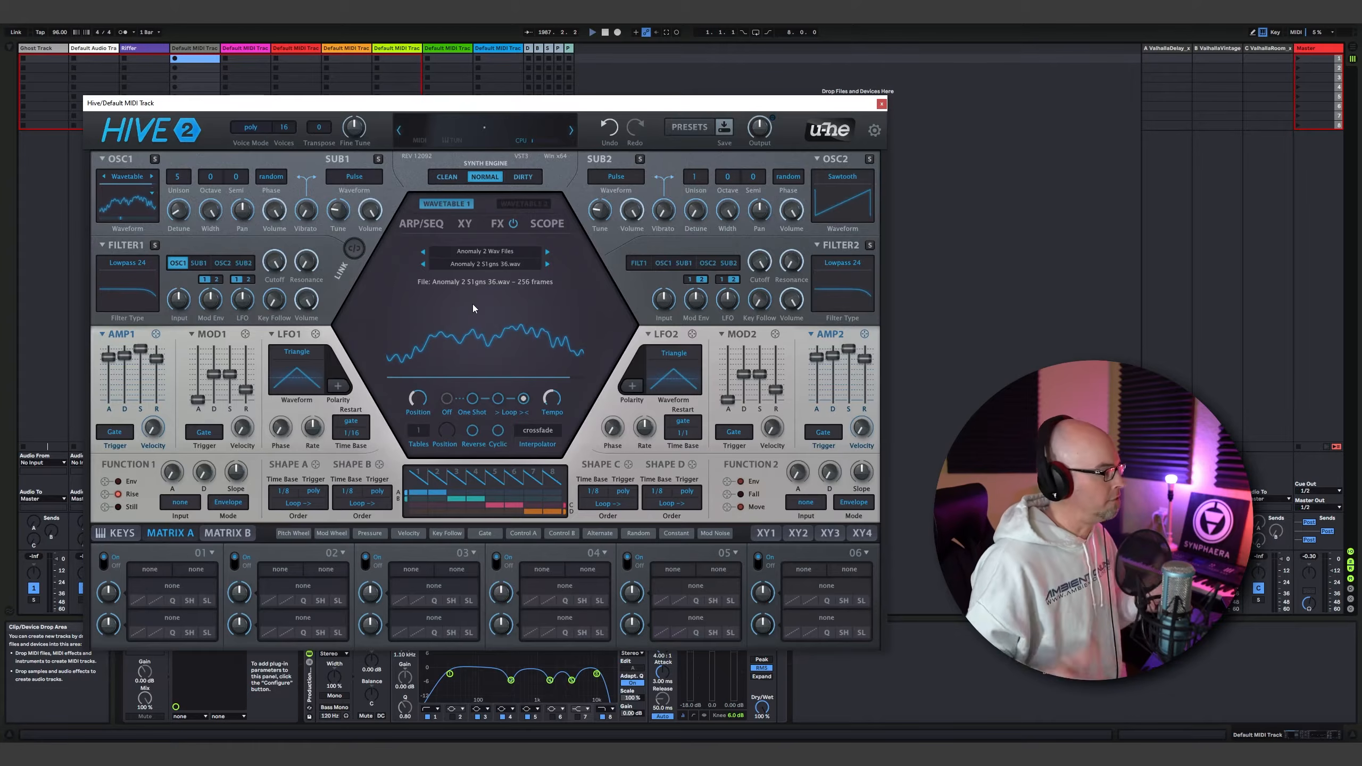
Set Filter 1 to Lowpass 12 with a lower cutoff and feed Sub 1 into it
click(134, 290)
click(161, 288)
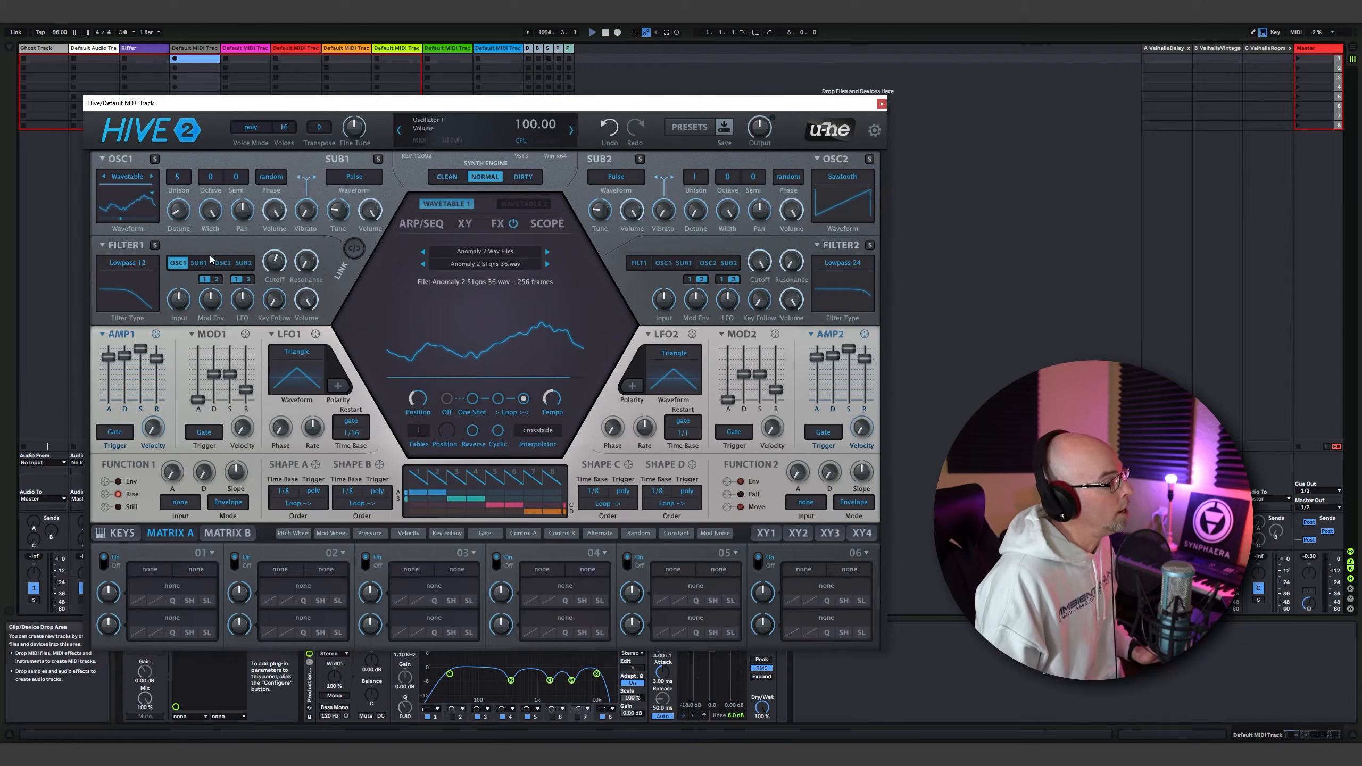
click(198, 263)
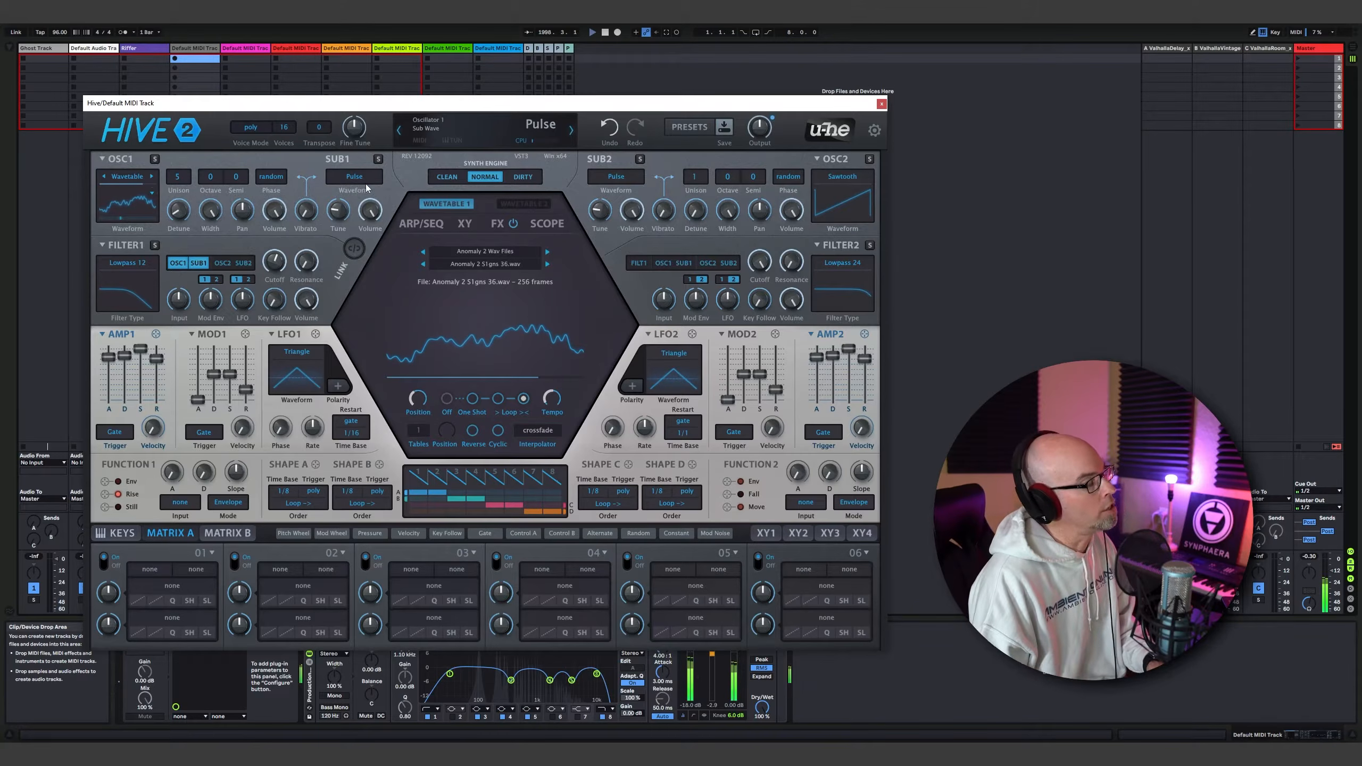
Audition waveforms for Sub 1, choose Triangle and lower the sub oscillator's volume
scroll(354, 174, up, 1)
scroll(360, 179, down, 3)
scroll(362, 180, up, 1)
scroll(363, 180, up, 4)
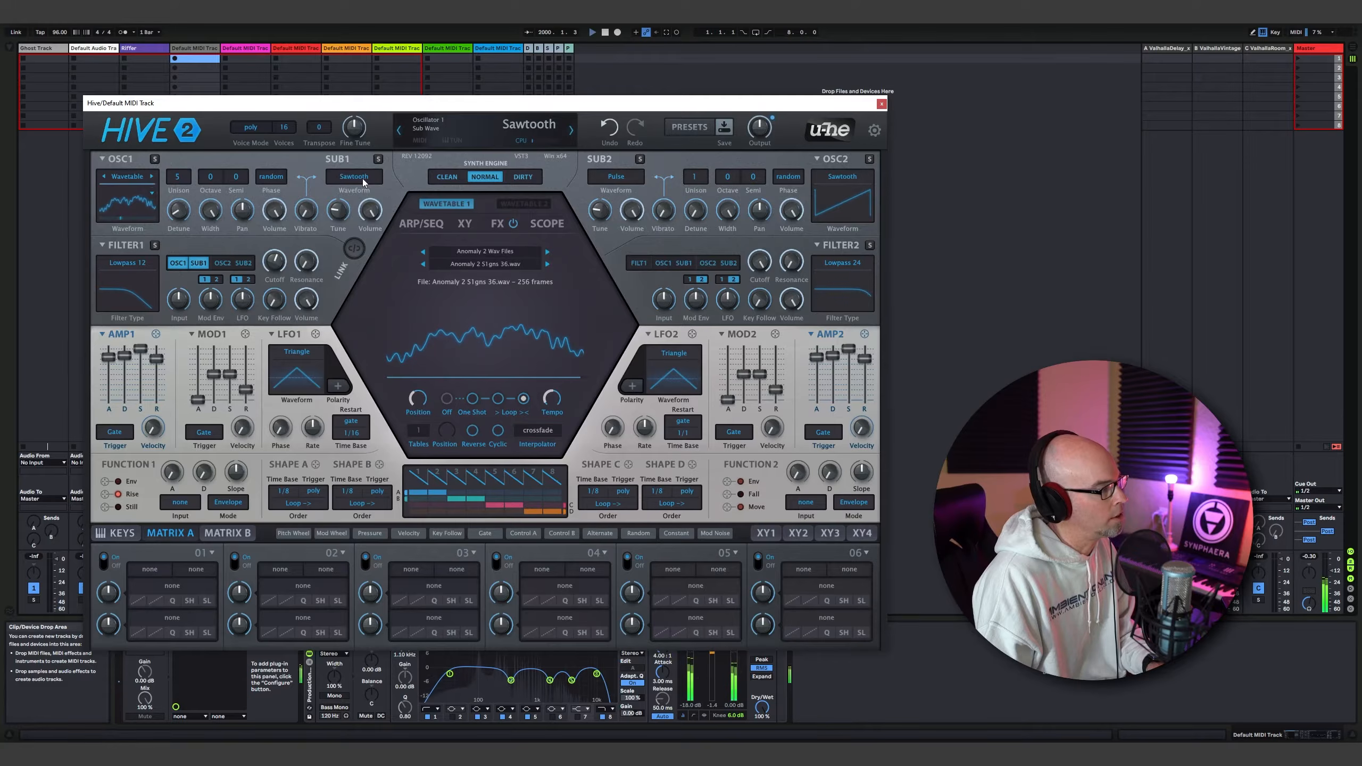
drag(366, 204, 362, 319)
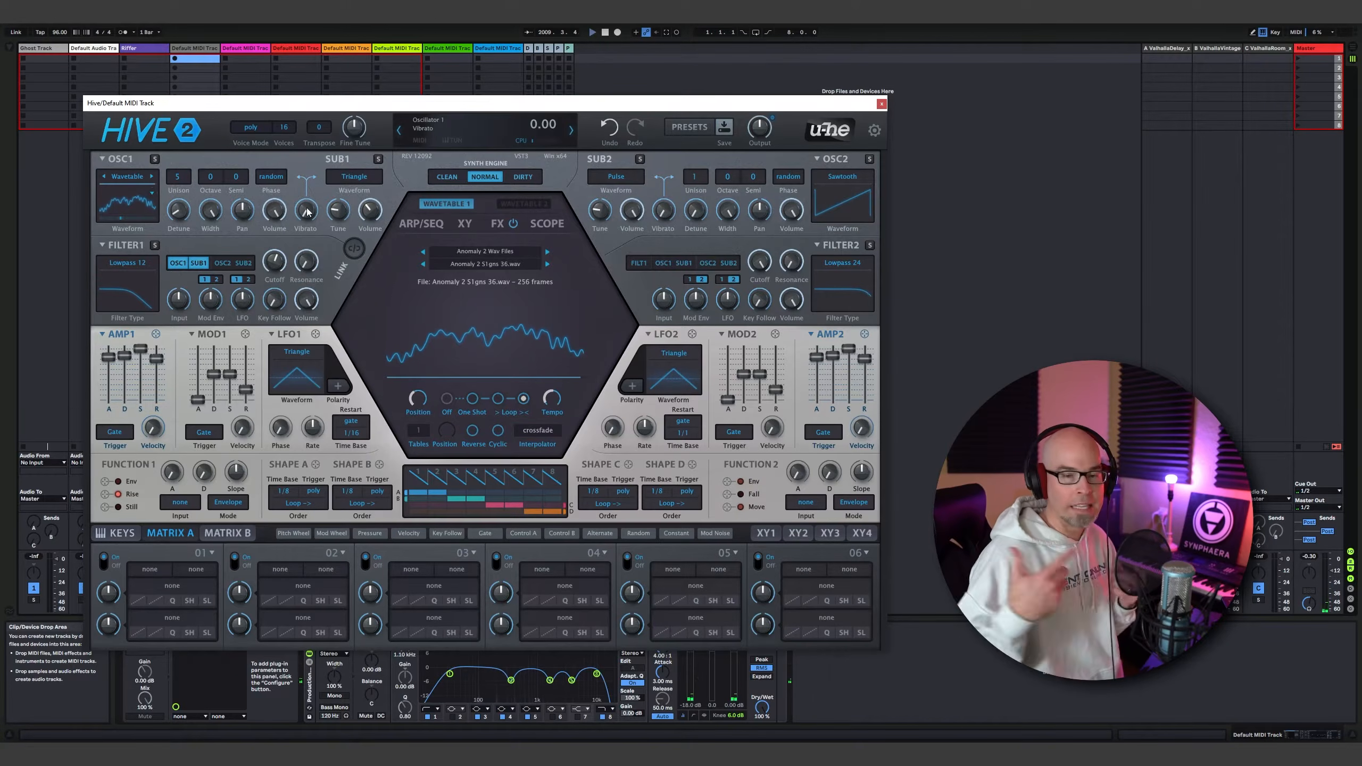
Add a little vibrato to oscillator 1, with a slower vibrato LFO rate and a longer delay
click(332, 533)
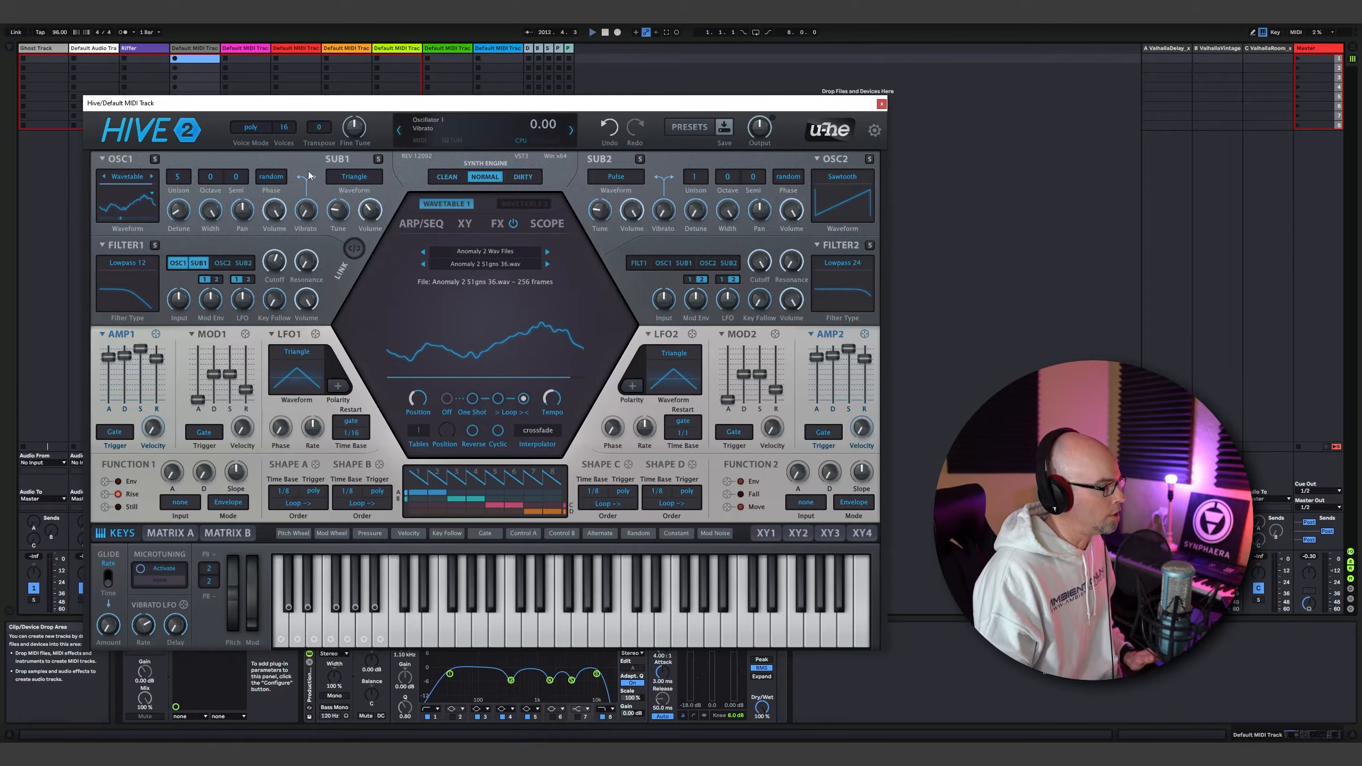
mouse_move(311, 191)
mouse_down()
mouse_move(306, 157)
mouse_move(295, 200)
mouse_up()
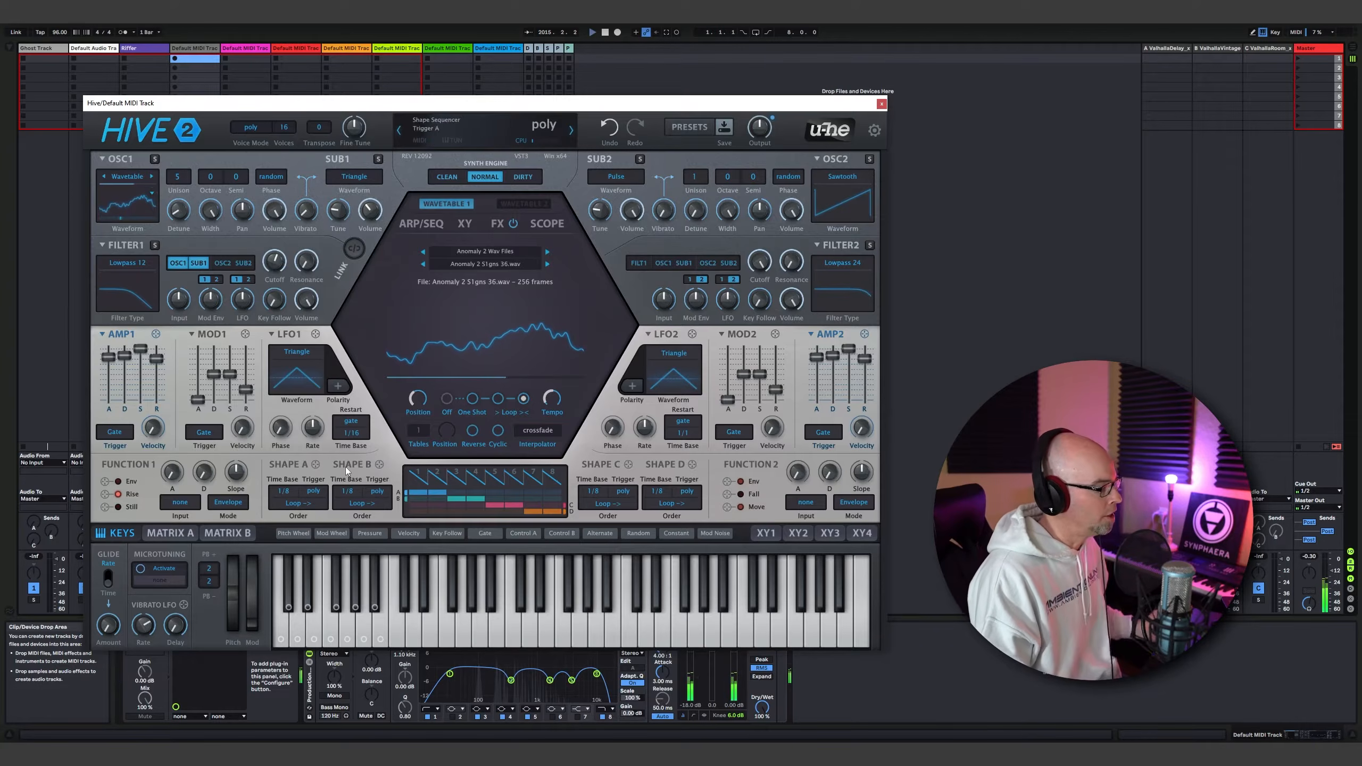
click(157, 534)
click(124, 533)
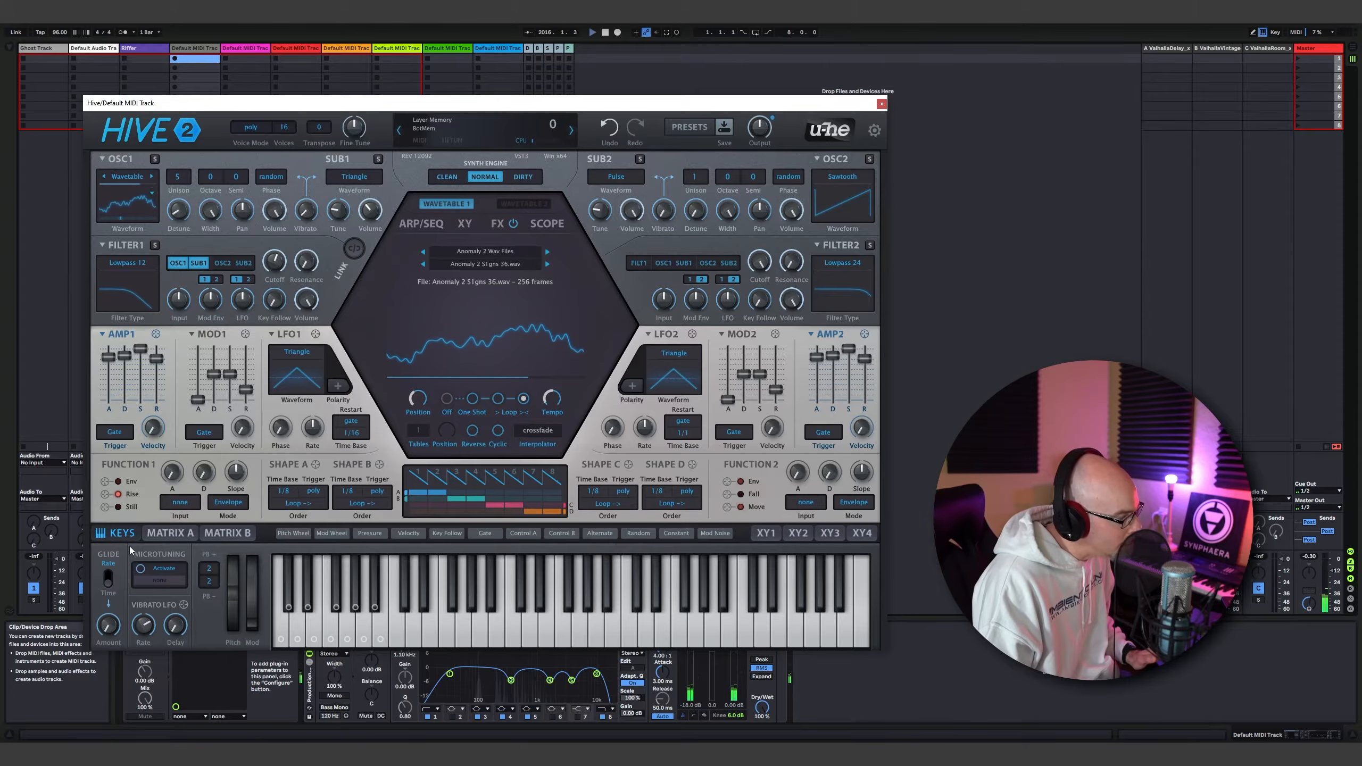
drag(148, 629, 148, 650)
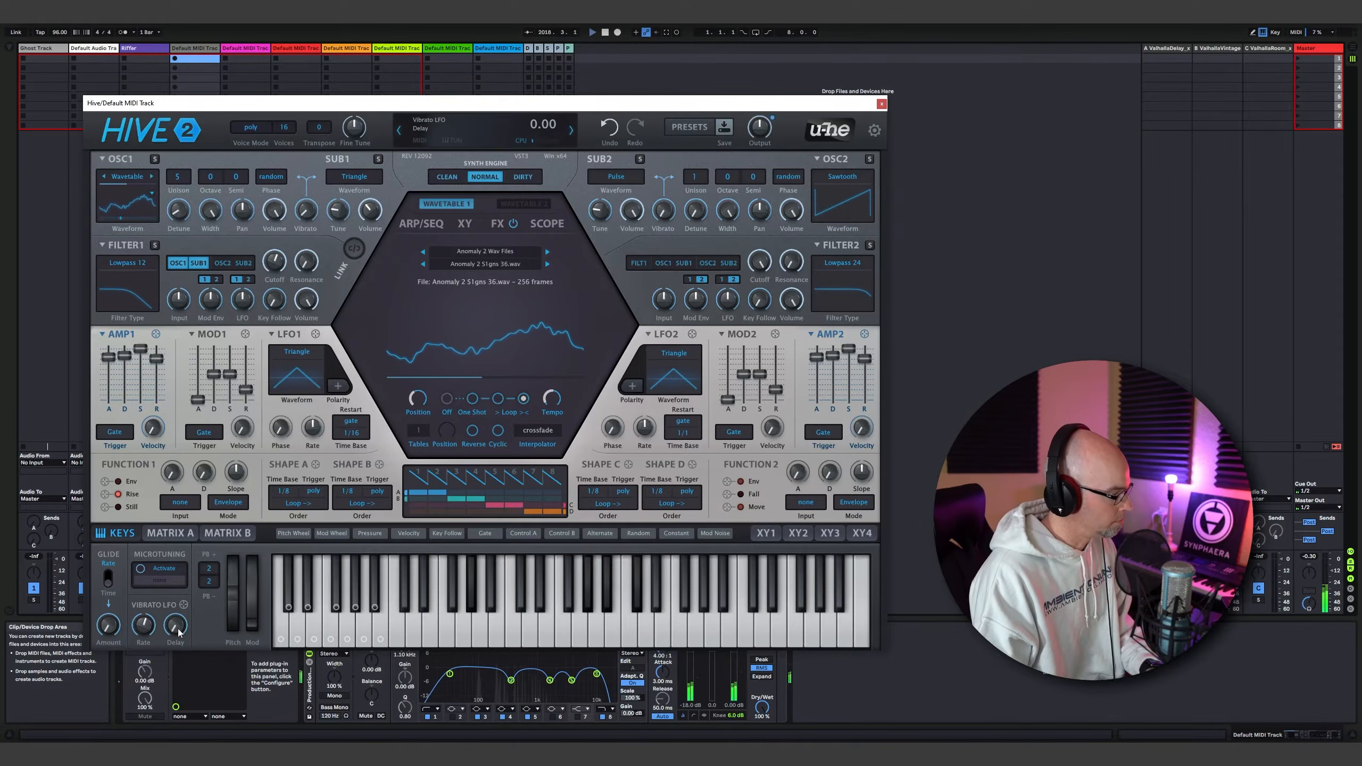
drag(179, 632, 178, 538)
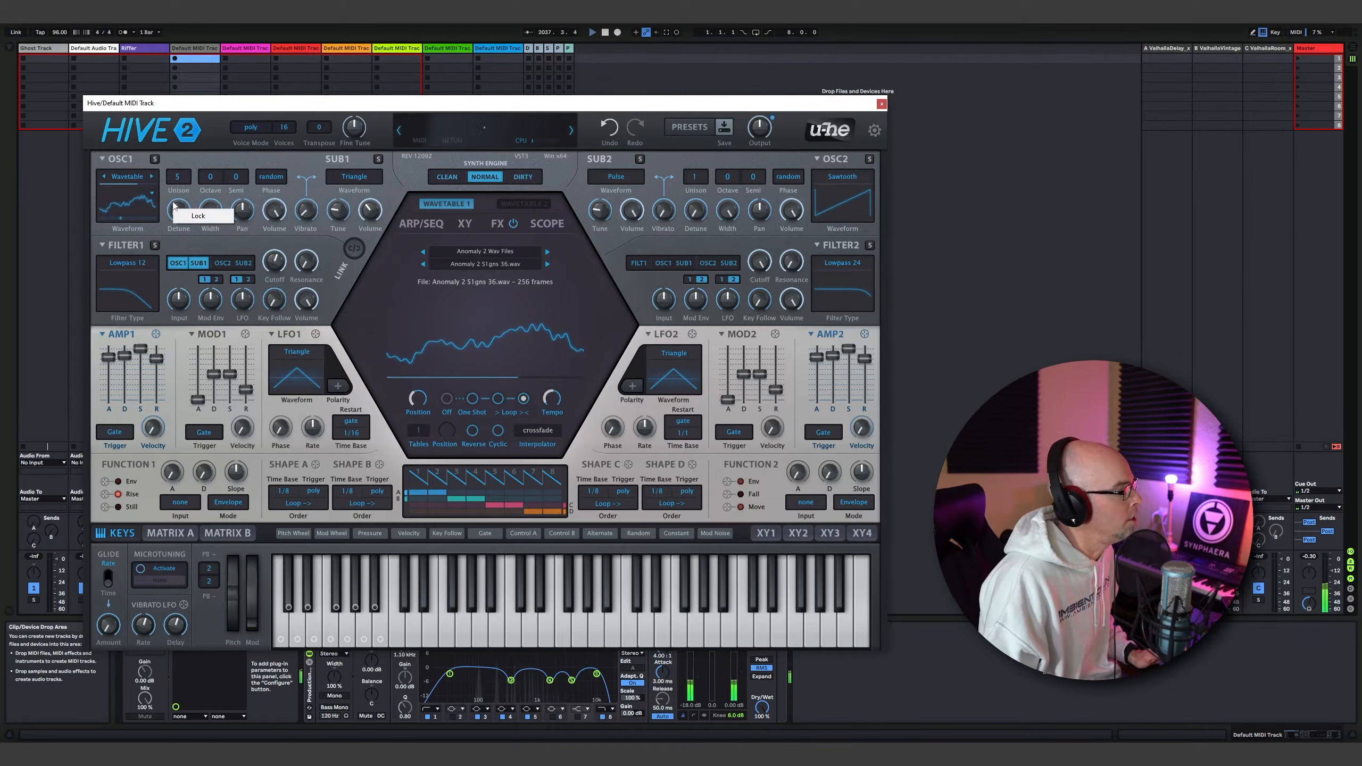
In modulation matrix slot 1, route Pressure to oscillator 1's Detune with a small positive amount and reduce the base detune slightly
click(175, 531)
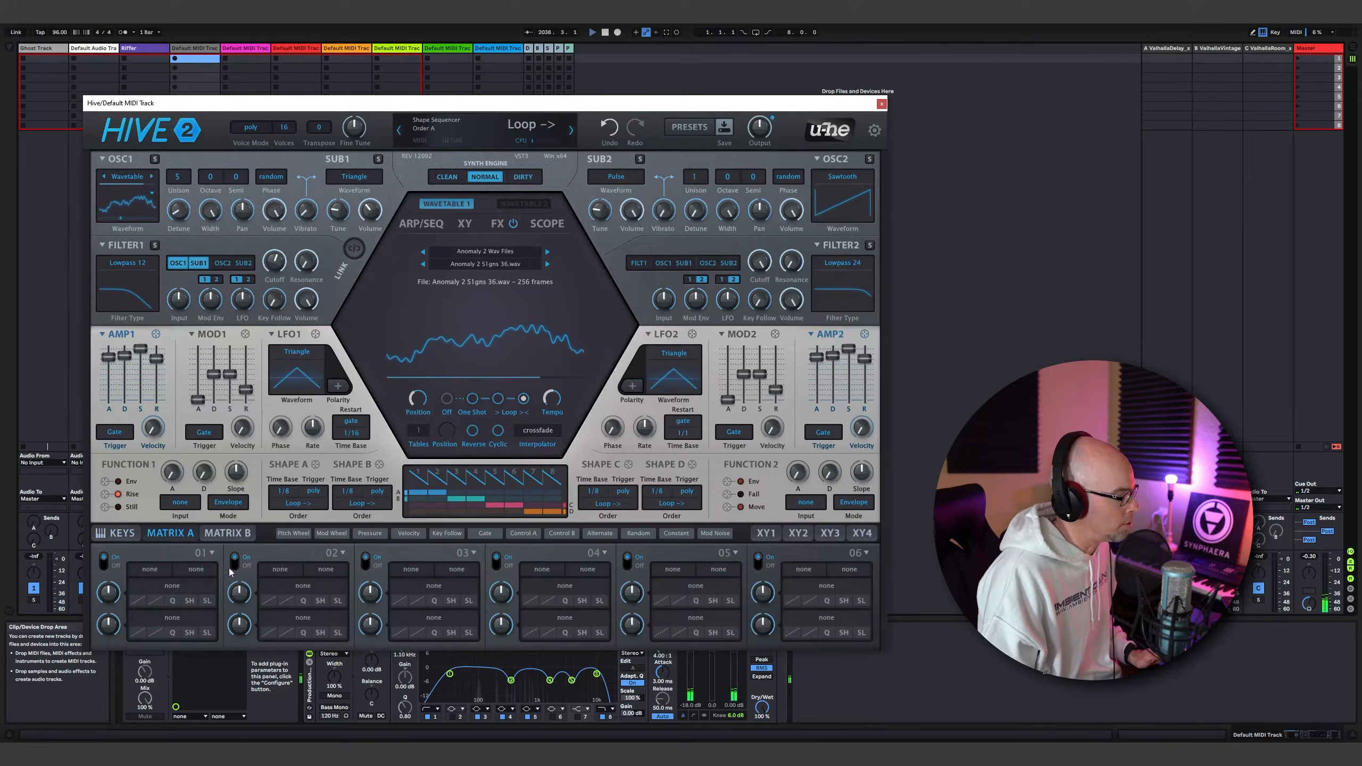
click(149, 571)
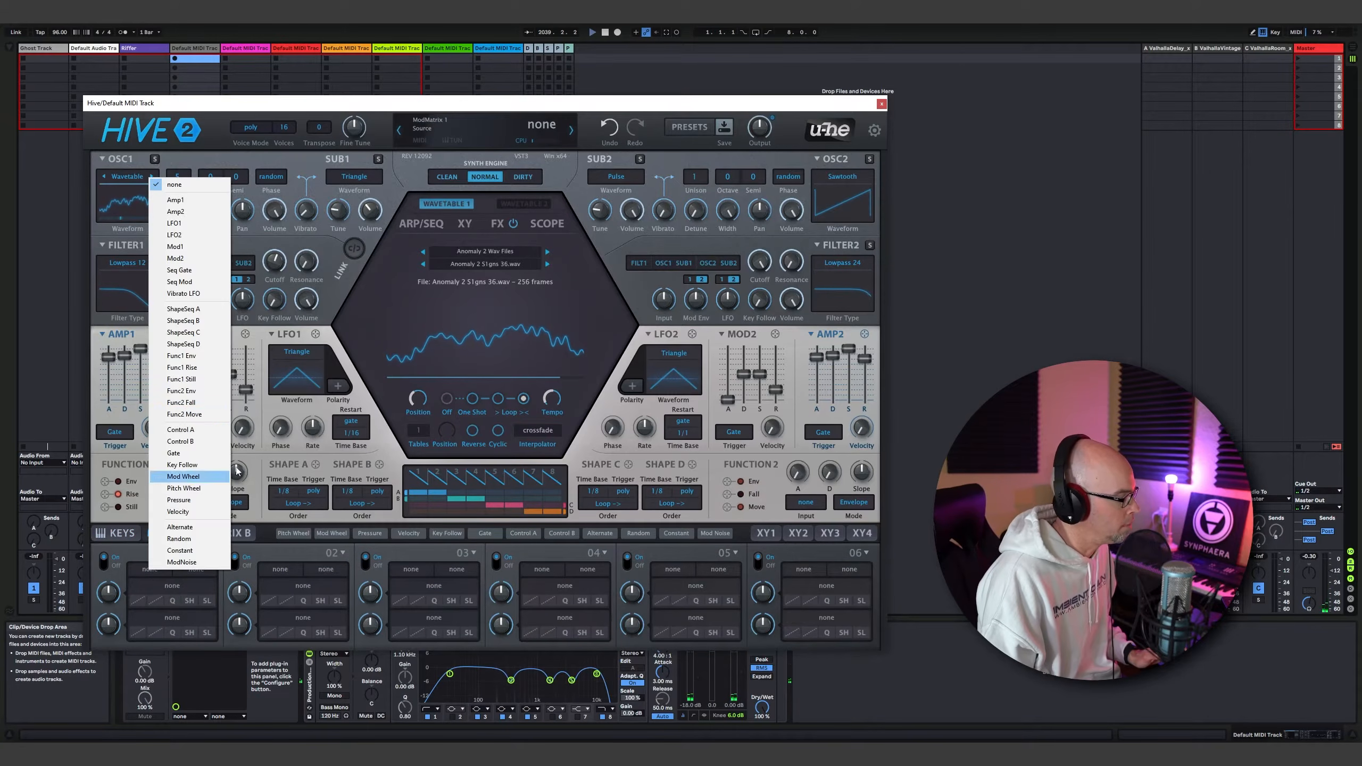
click(214, 503)
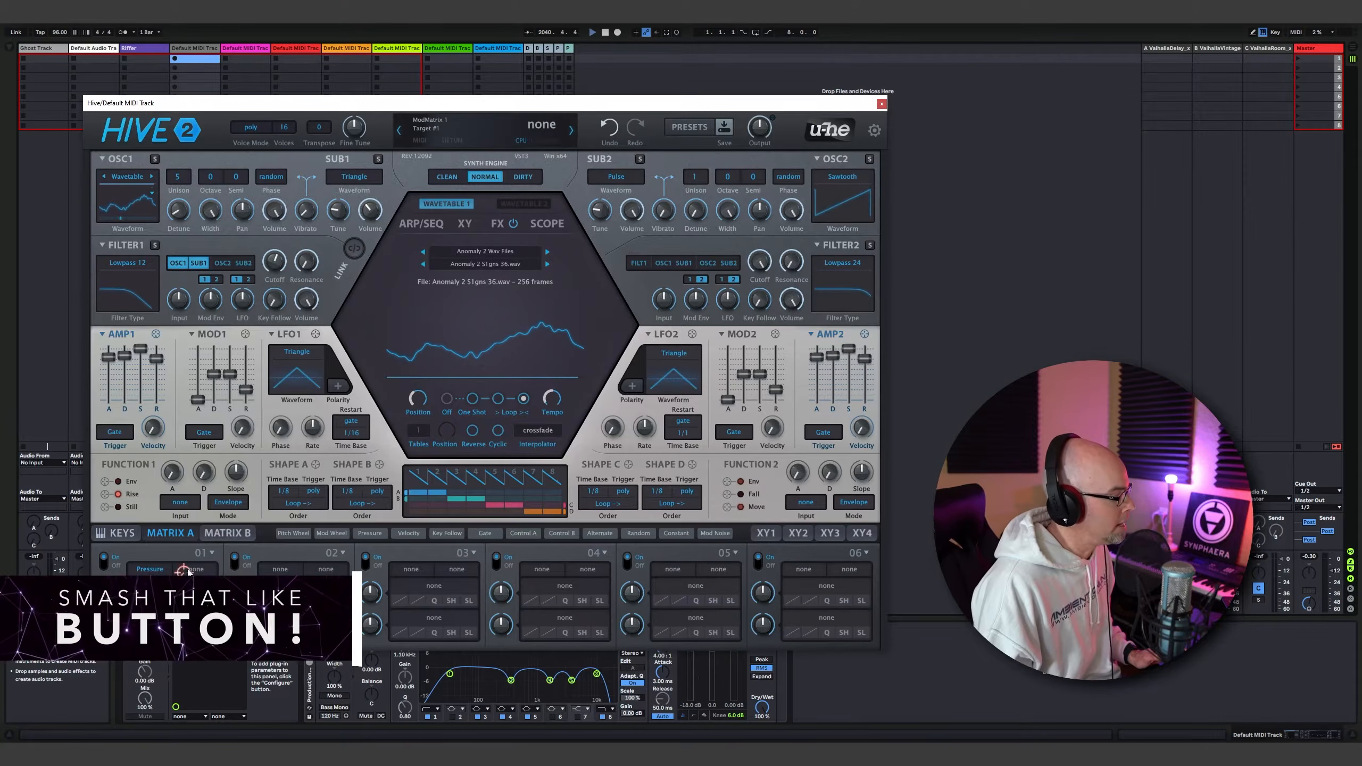
drag(189, 579, 178, 211)
drag(110, 593, 115, 591)
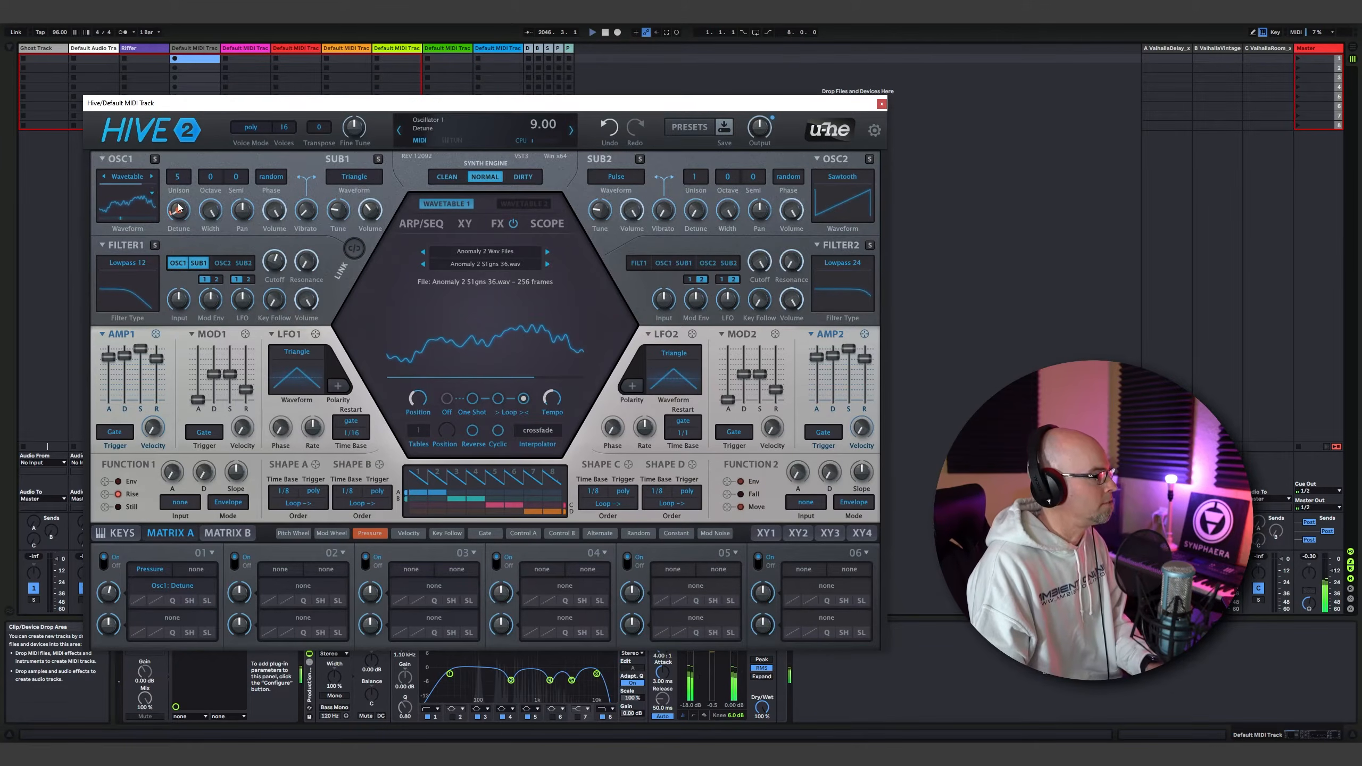
scroll(181, 209, down, 1)
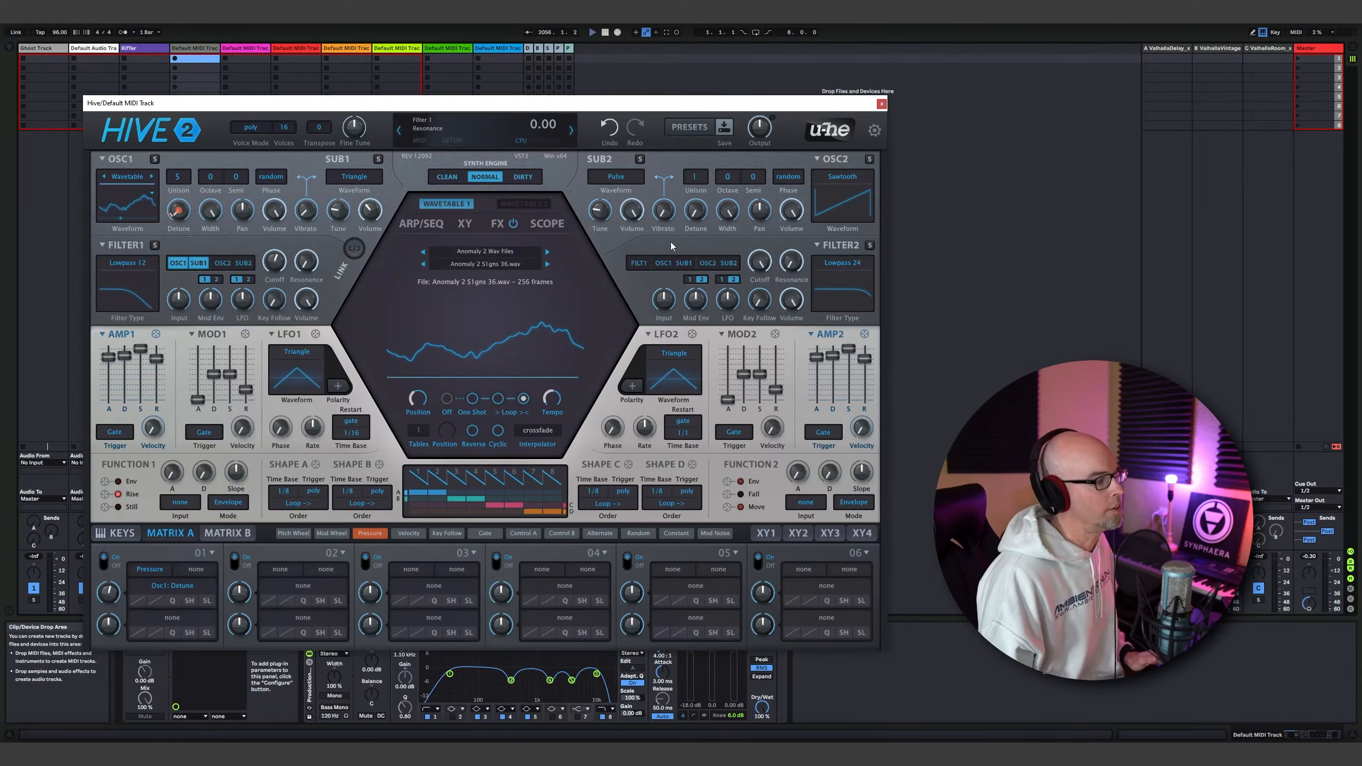
Feed oscillator 2 into Filter 2 and lower that filter's cutoff
click(708, 263)
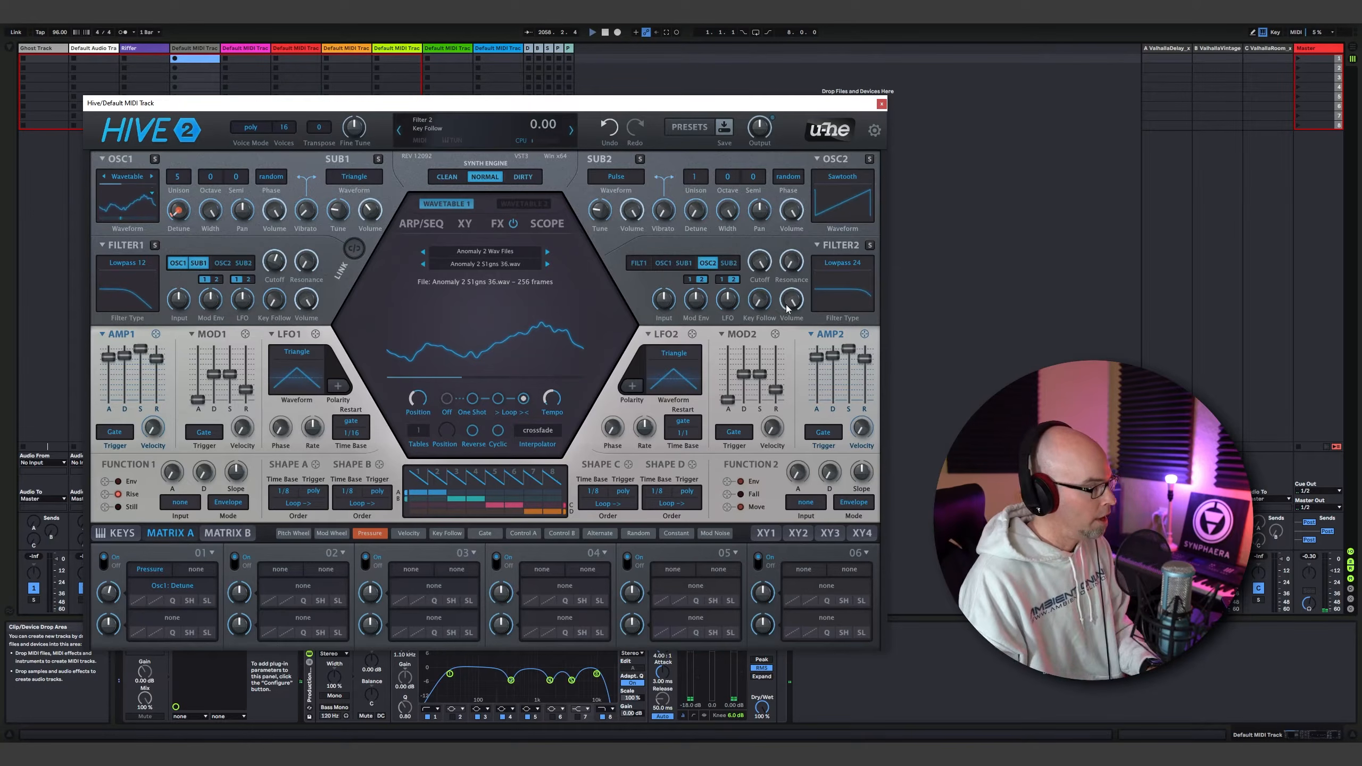
drag(760, 262, 761, 317)
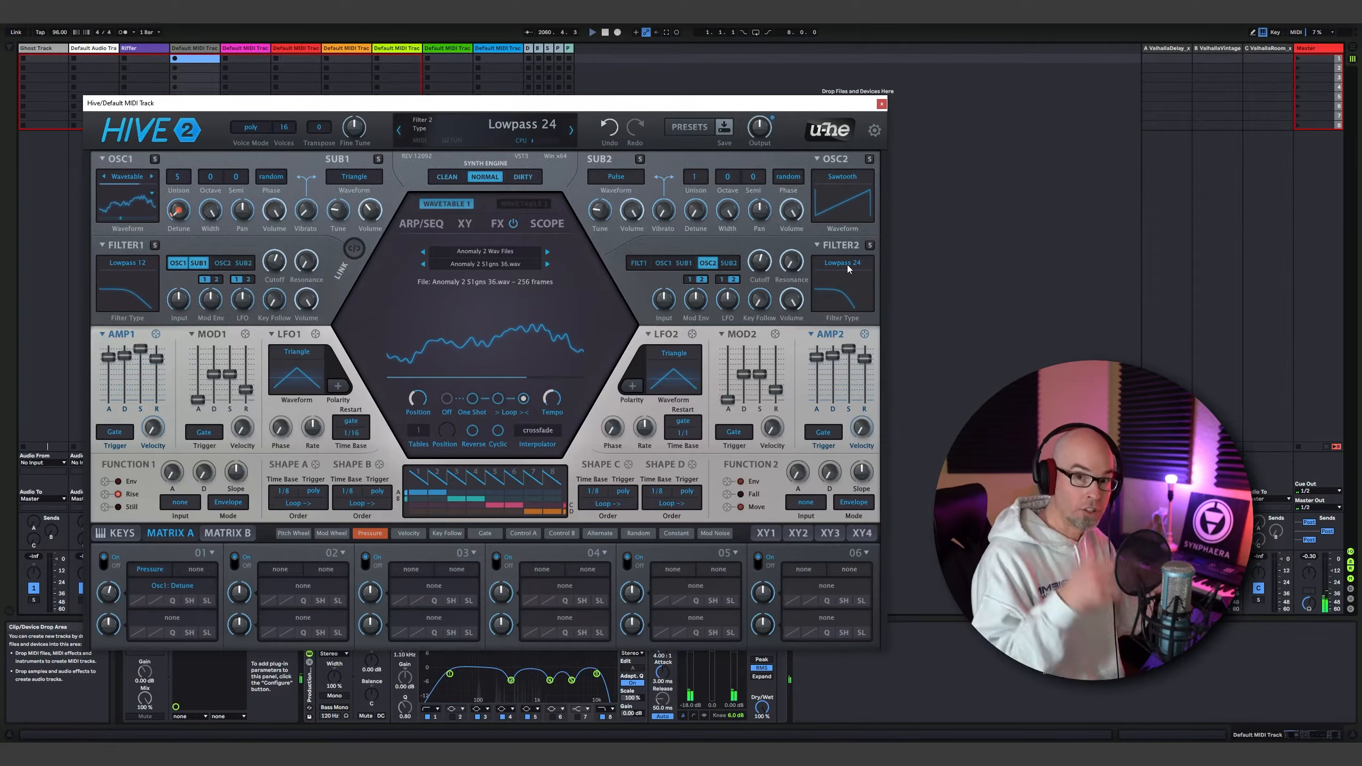
Switch Filter 2's type to Lowpass 12 and raise its resonance slightly
scroll(846, 264, down, 1)
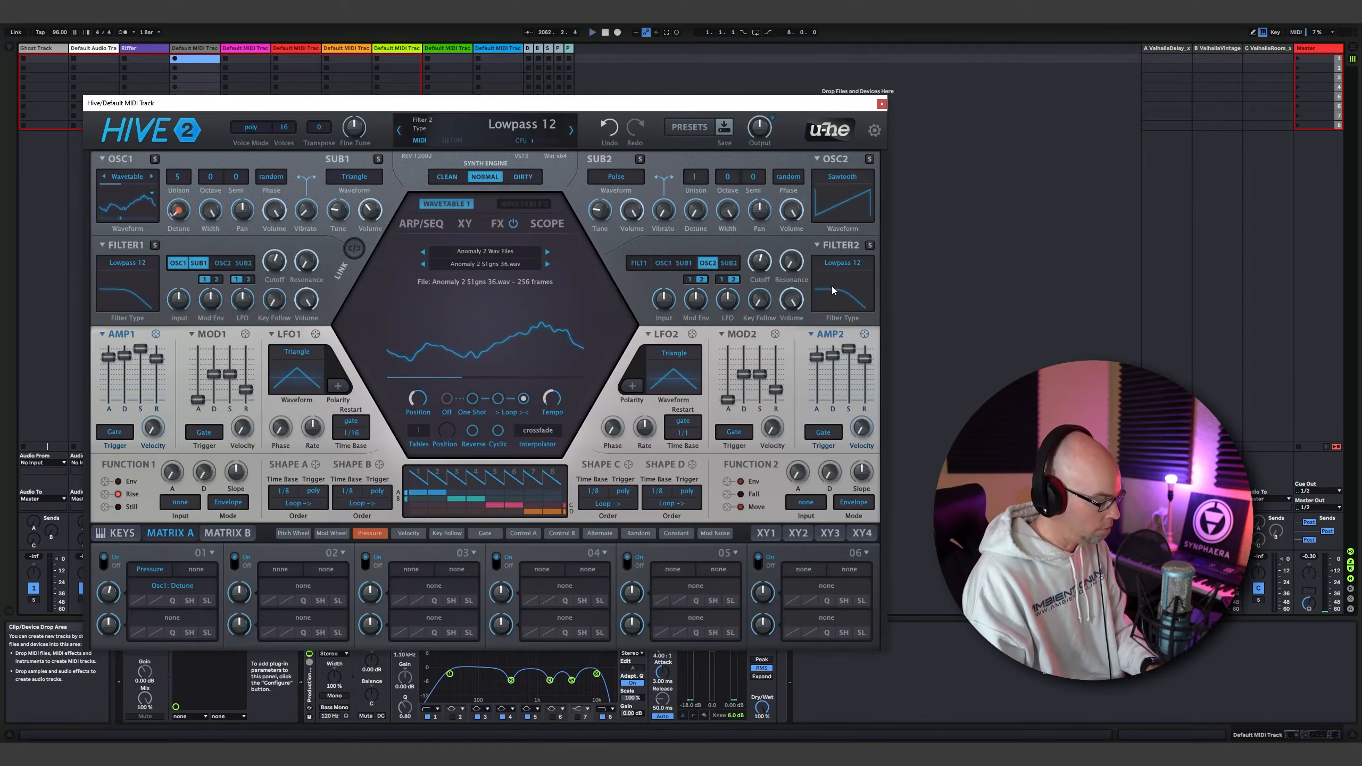
mouse_move(791, 263)
mouse_down()
mouse_move(793, 243)
mouse_move(769, 239)
mouse_move(773, 267)
mouse_move(781, 253)
mouse_up()
Set oscillator 2 to Wavetable, load Overtone Sines.uhm from the Harmonics folder and move its wavetable position to 15
click(825, 183)
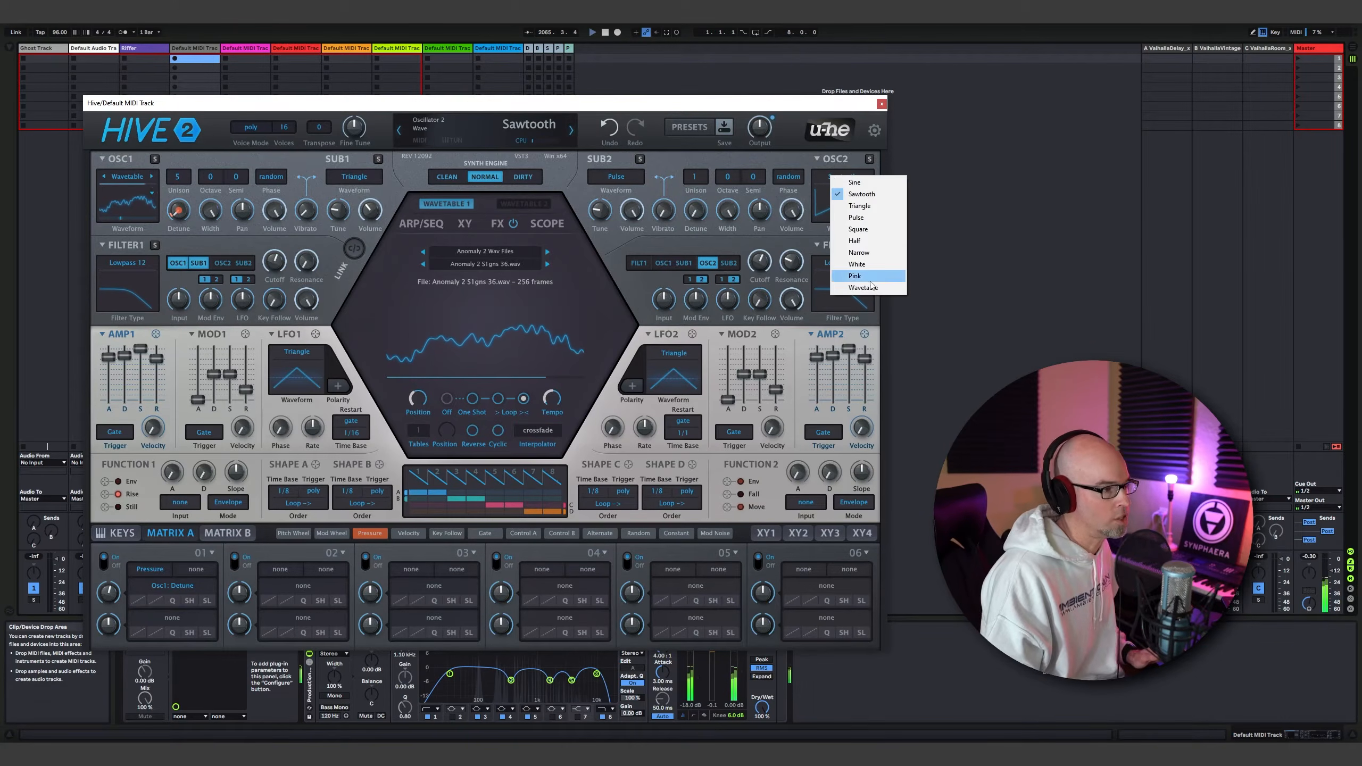
click(850, 283)
click(523, 207)
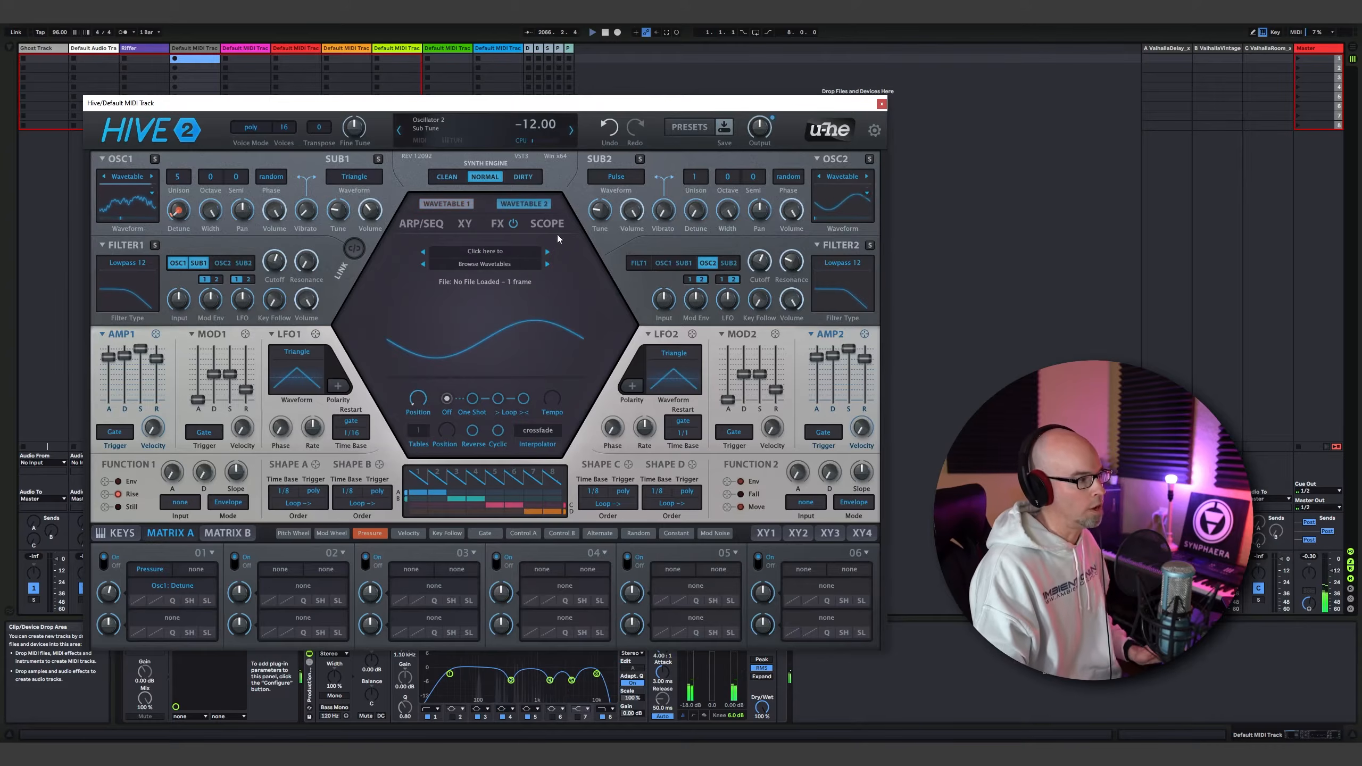
click(510, 257)
mouse_move(564, 337)
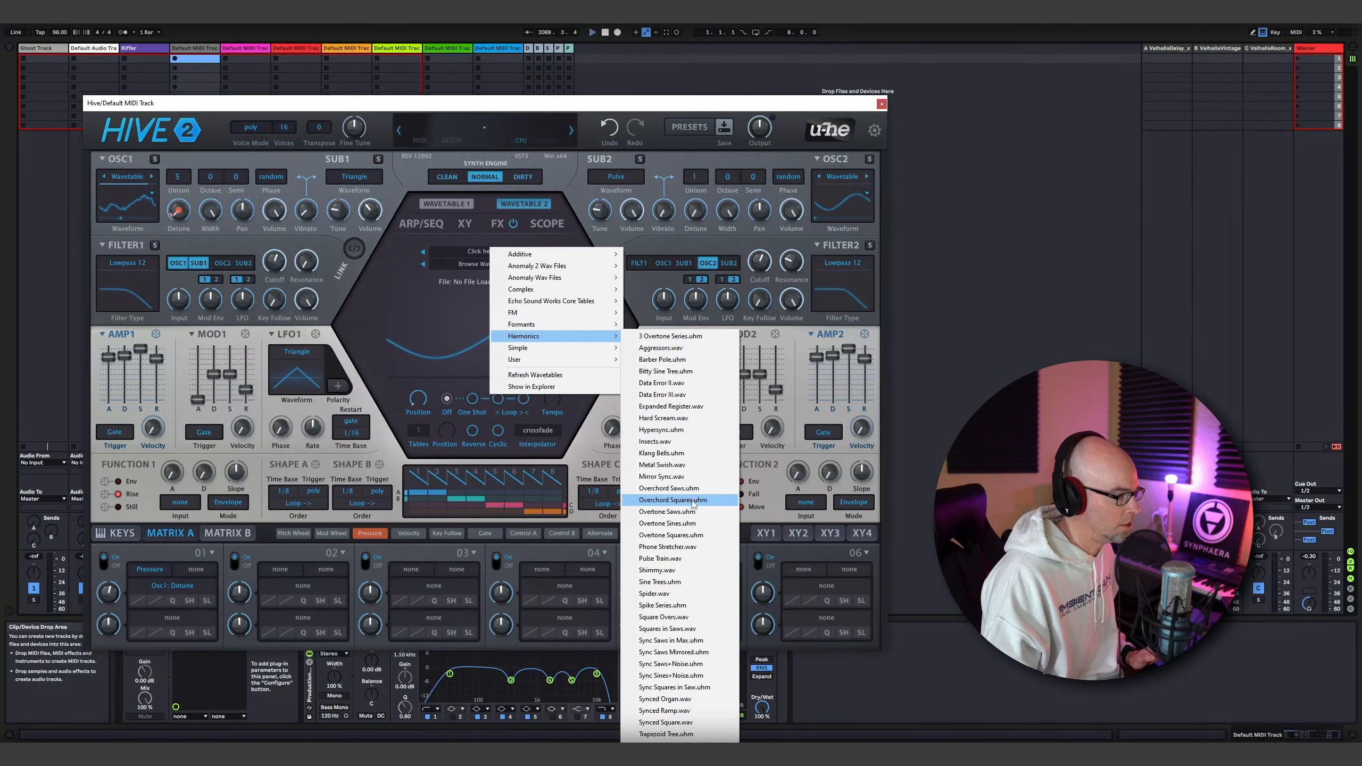
click(688, 528)
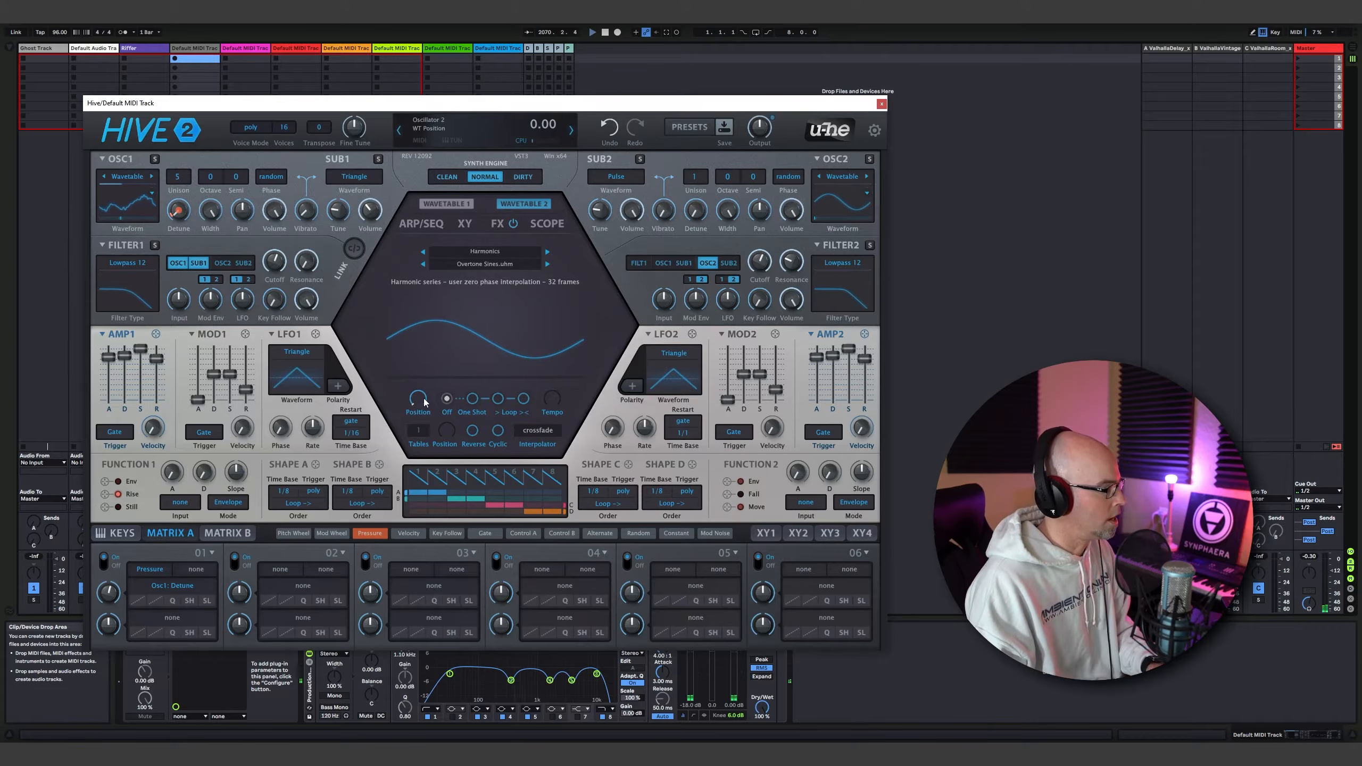
drag(440, 337, 467, 365)
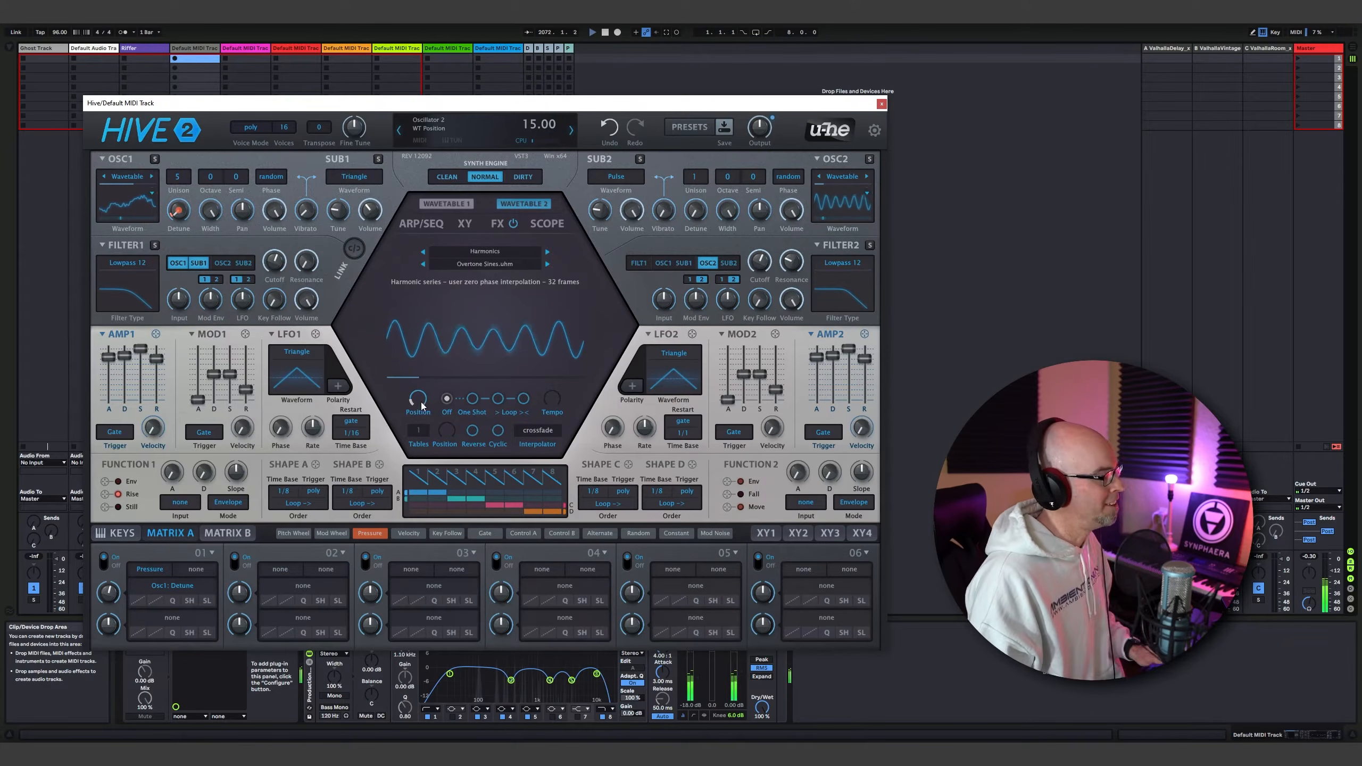
Swap oscillator 2's wavetable for Phone Stretcher.wav, sweep through its positions and settle on position 35
click(547, 264)
click(548, 264)
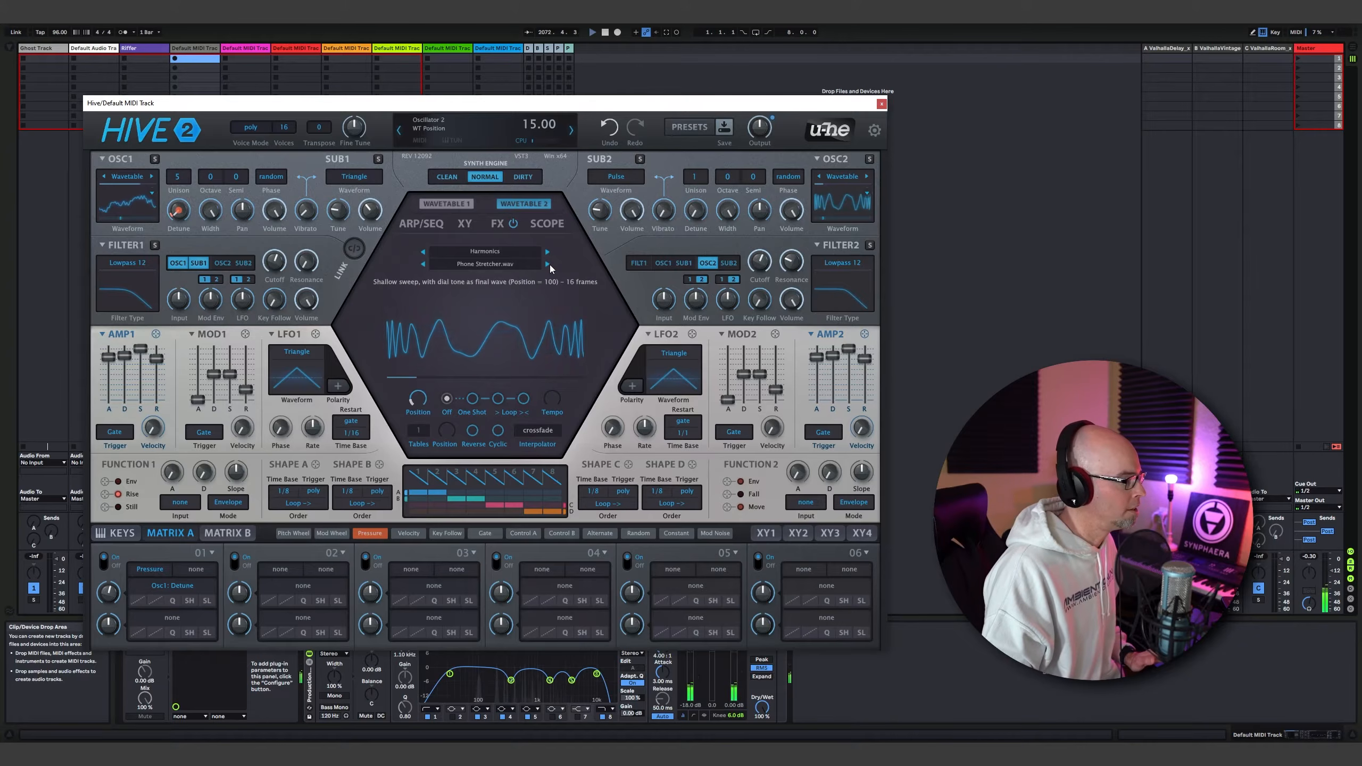
drag(417, 399, 454, 271)
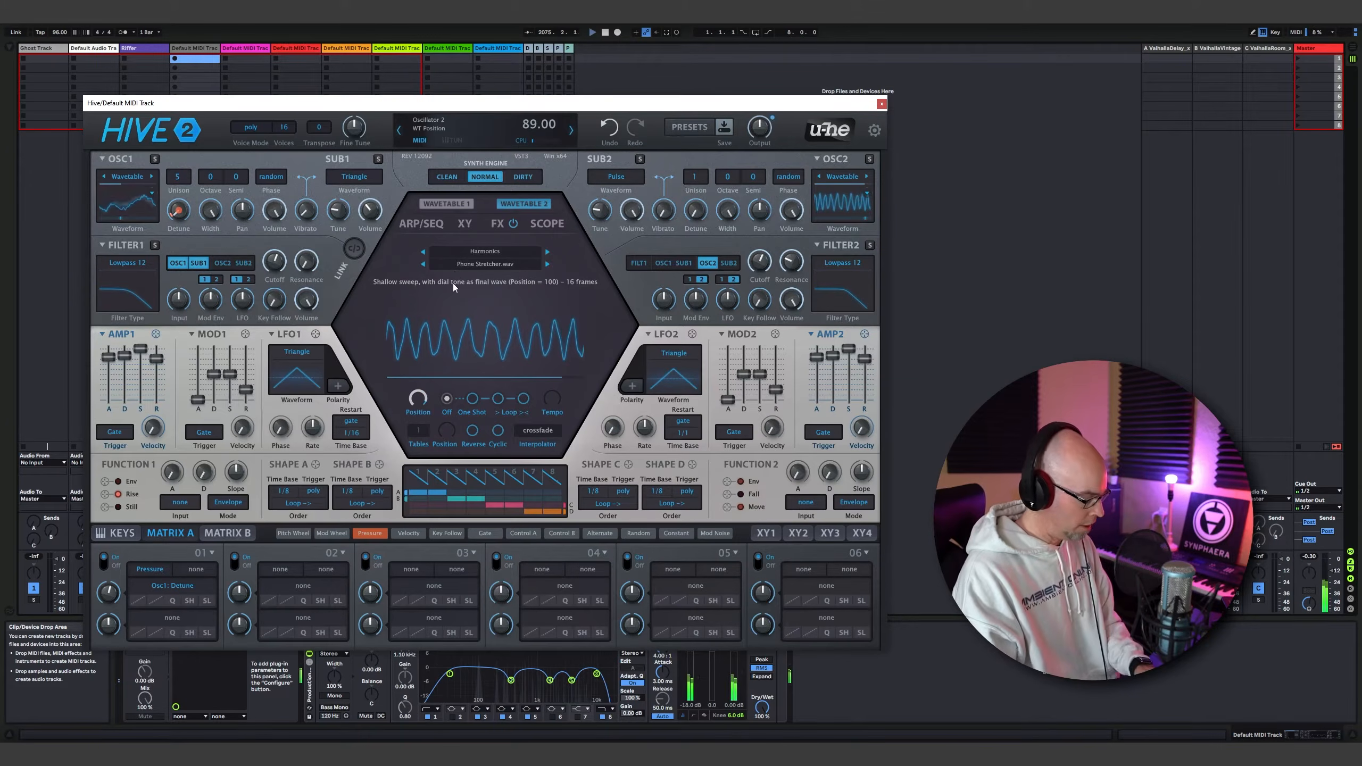
drag(427, 402, 411, 475)
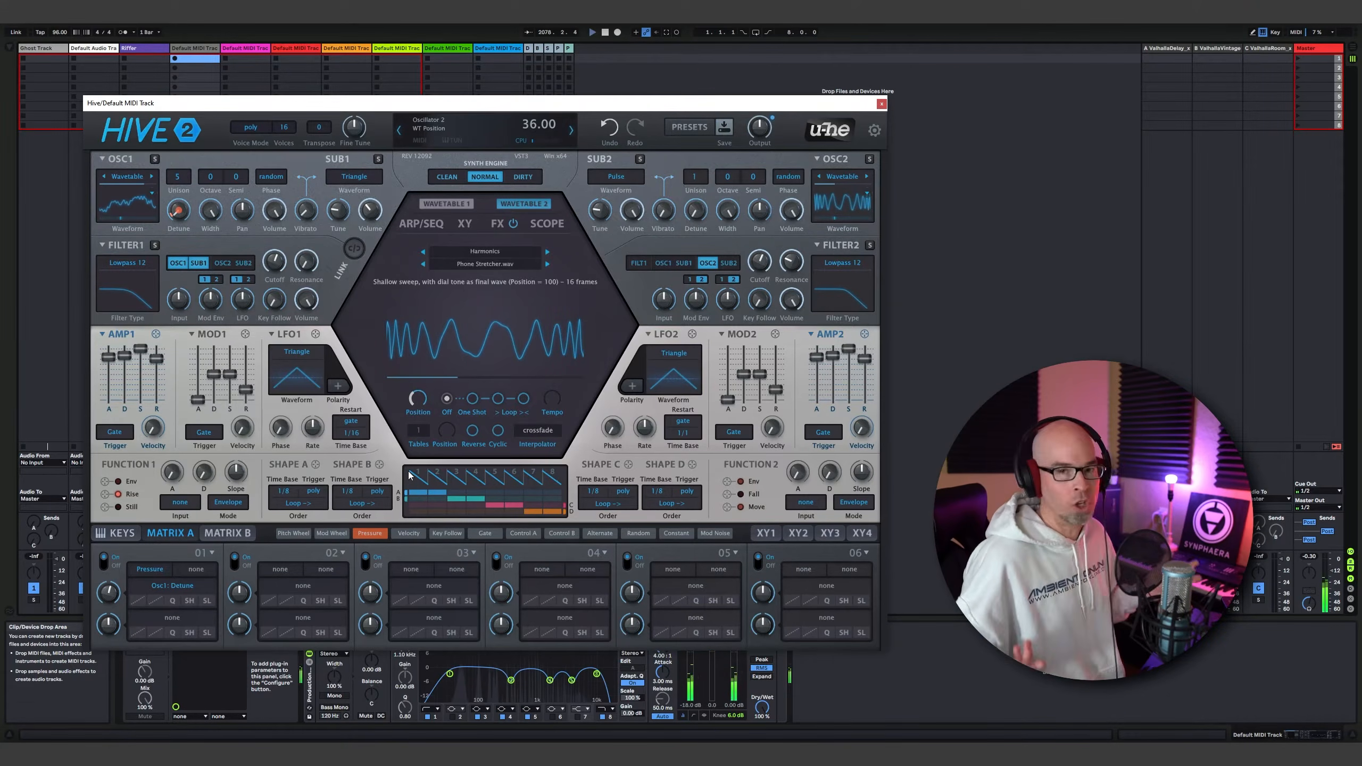
drag(415, 400, 437, 377)
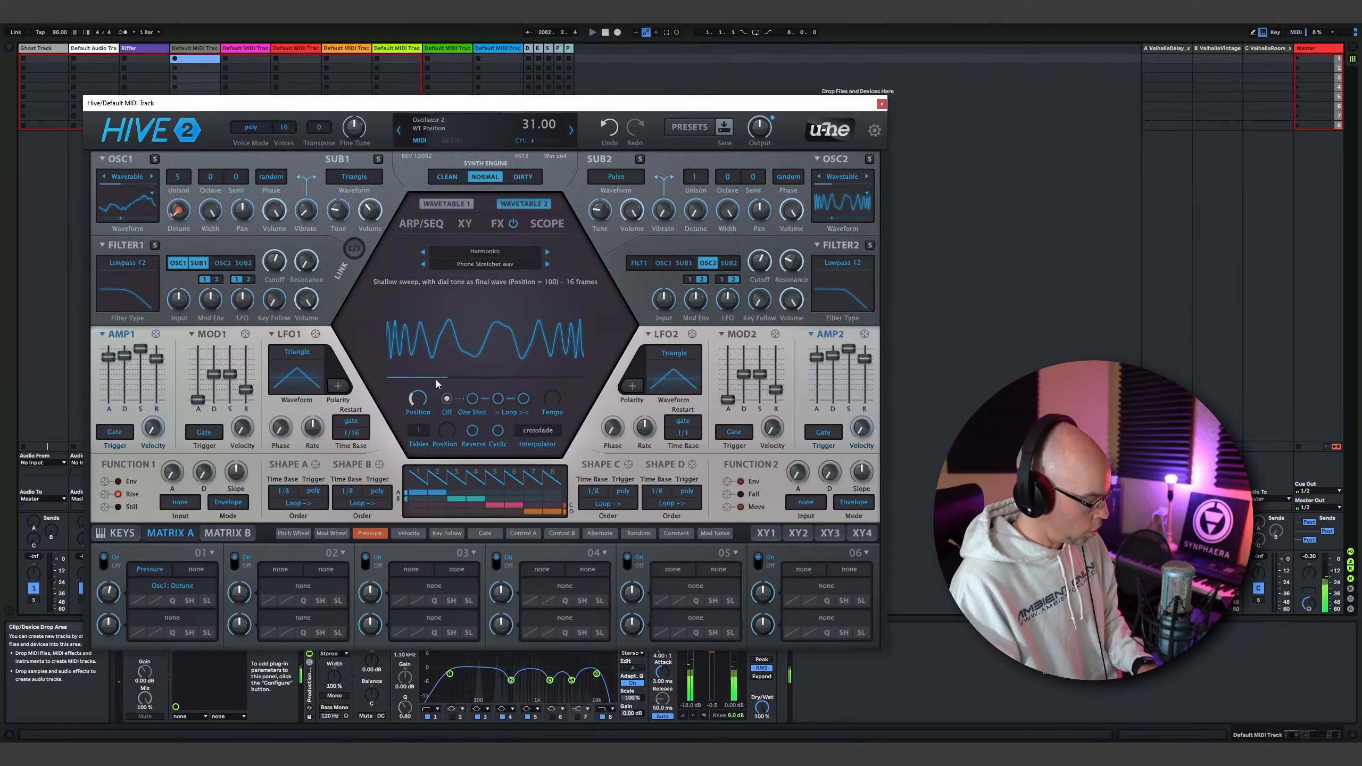
drag(425, 466, 425, 381)
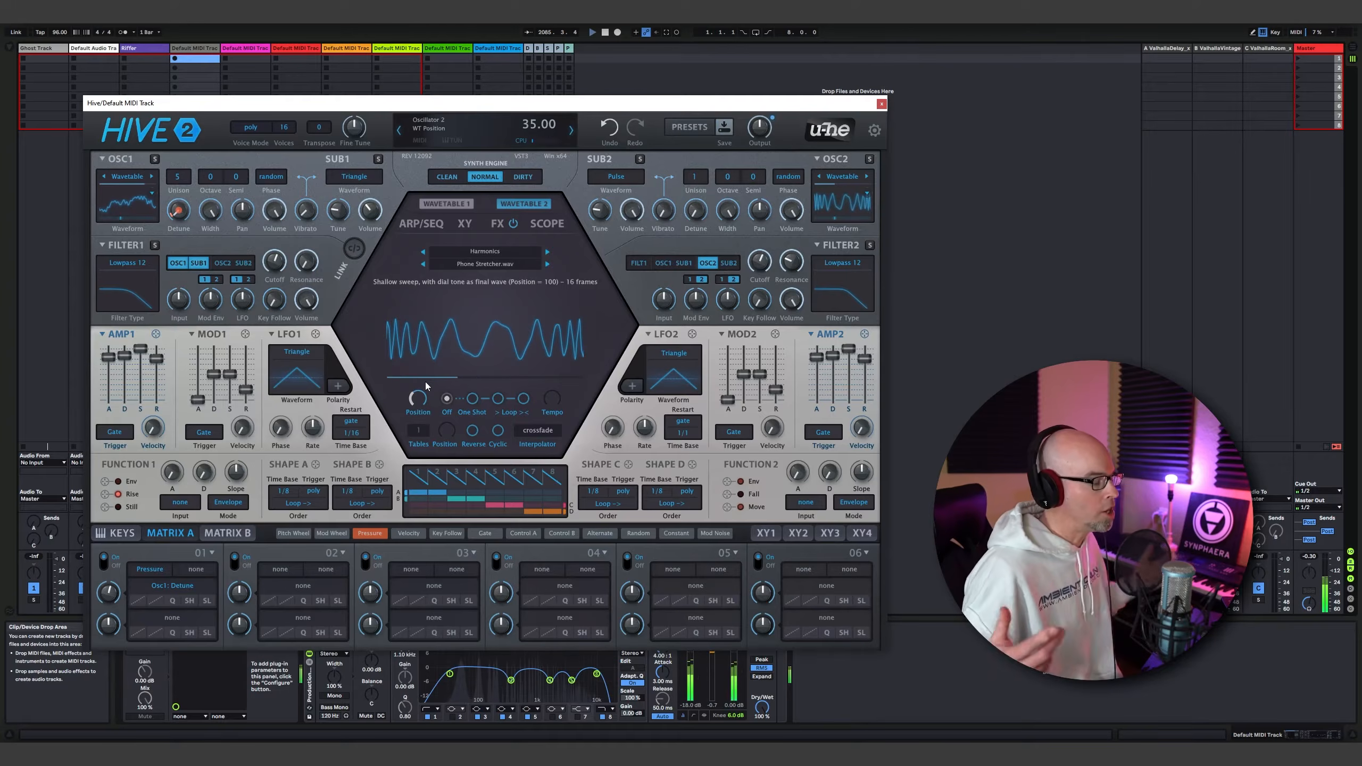
In modulation matrix slot 2, route Random to oscillator 2's WT Position with a large positive amount
click(281, 570)
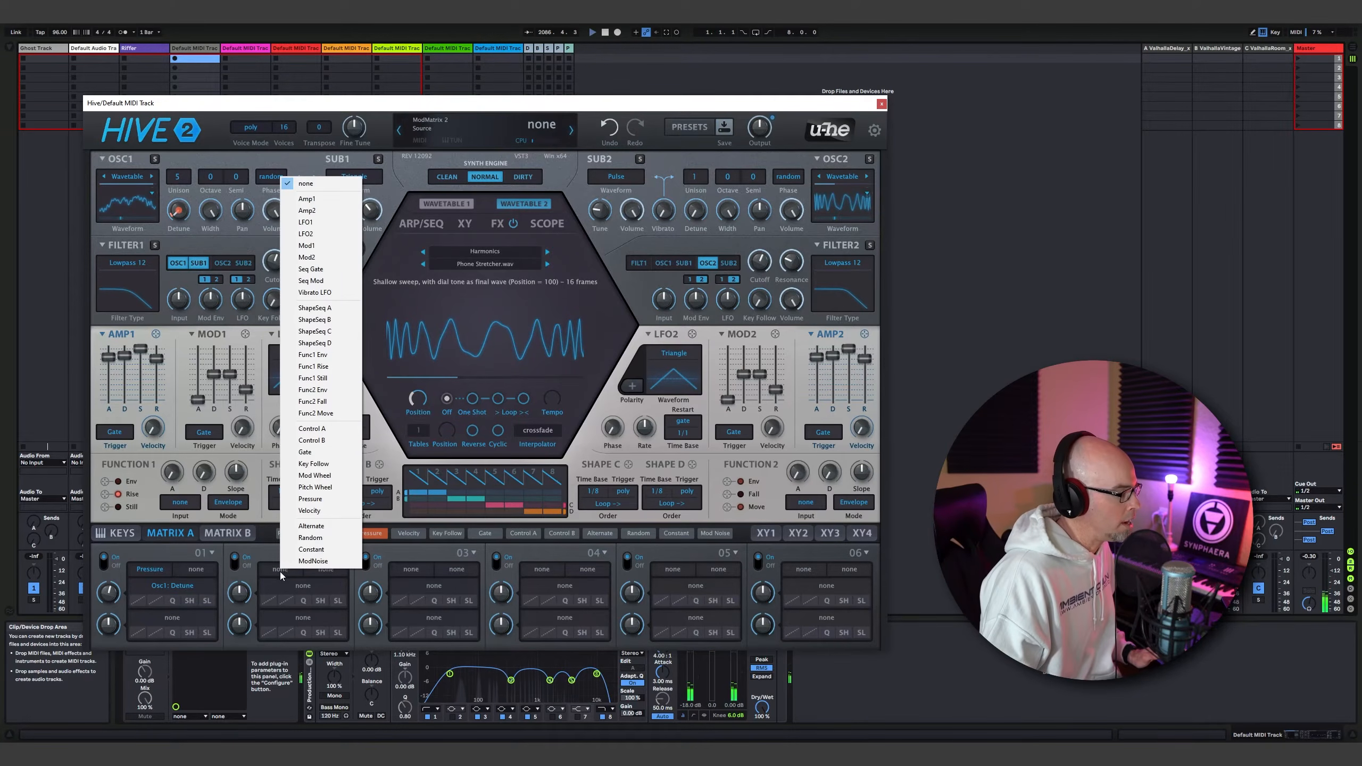
click(326, 540)
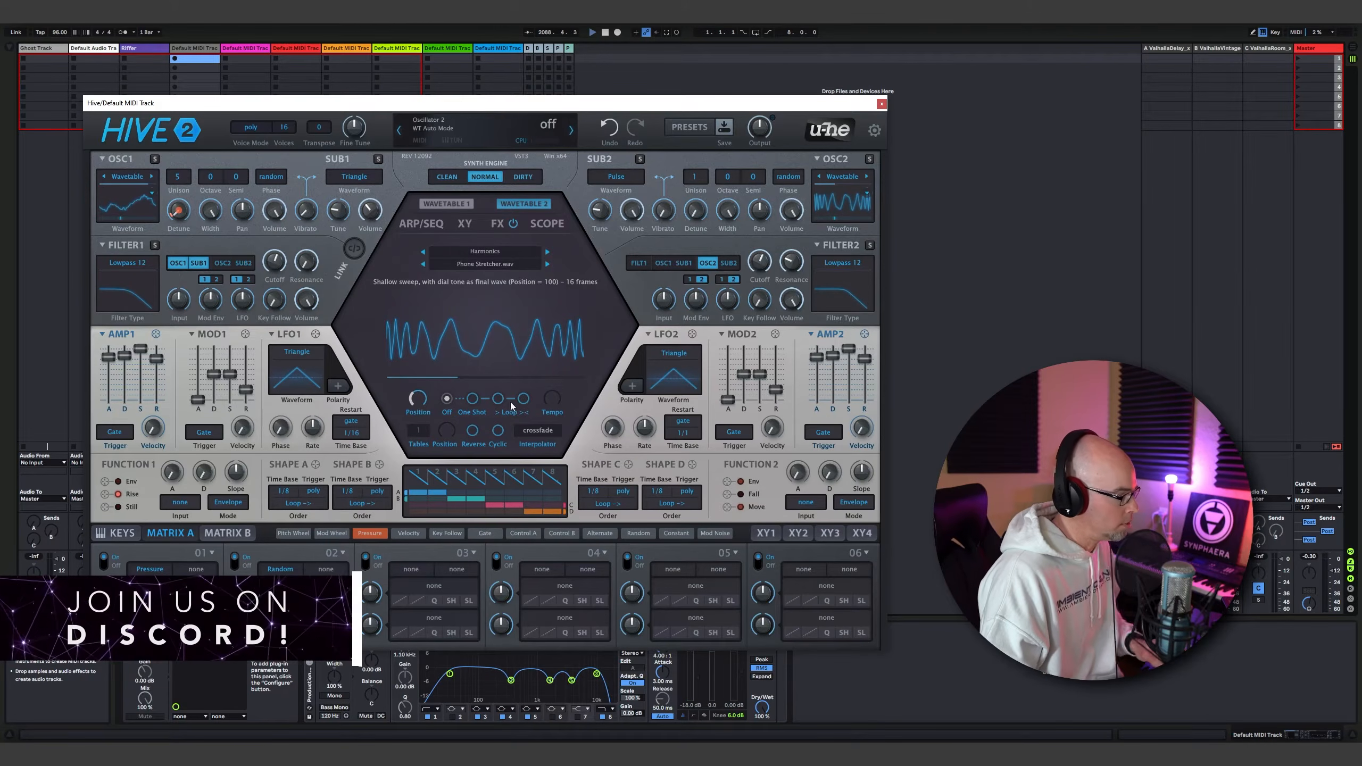
drag(241, 593, 265, 519)
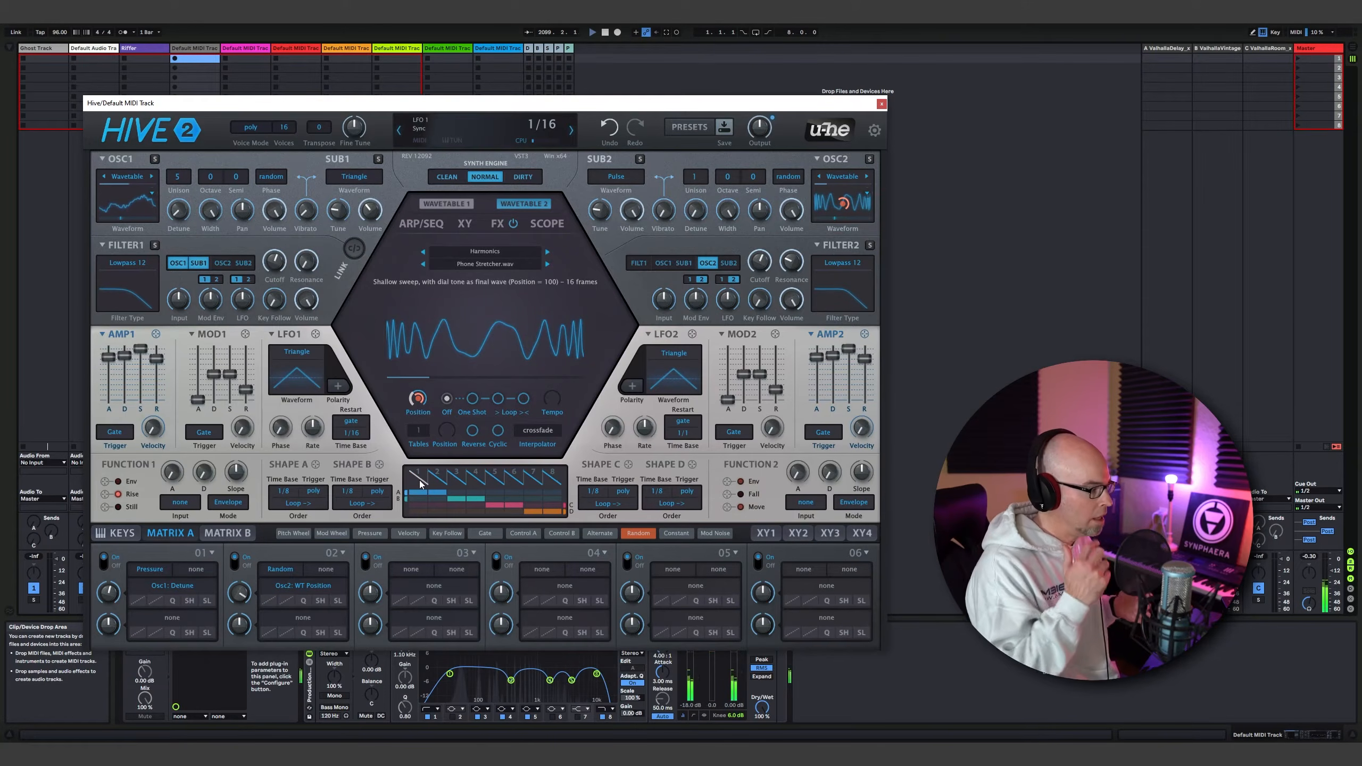
Change slot 2's source to ShapeSeq A and extend shape sequence A's range across all segments
click(279, 569)
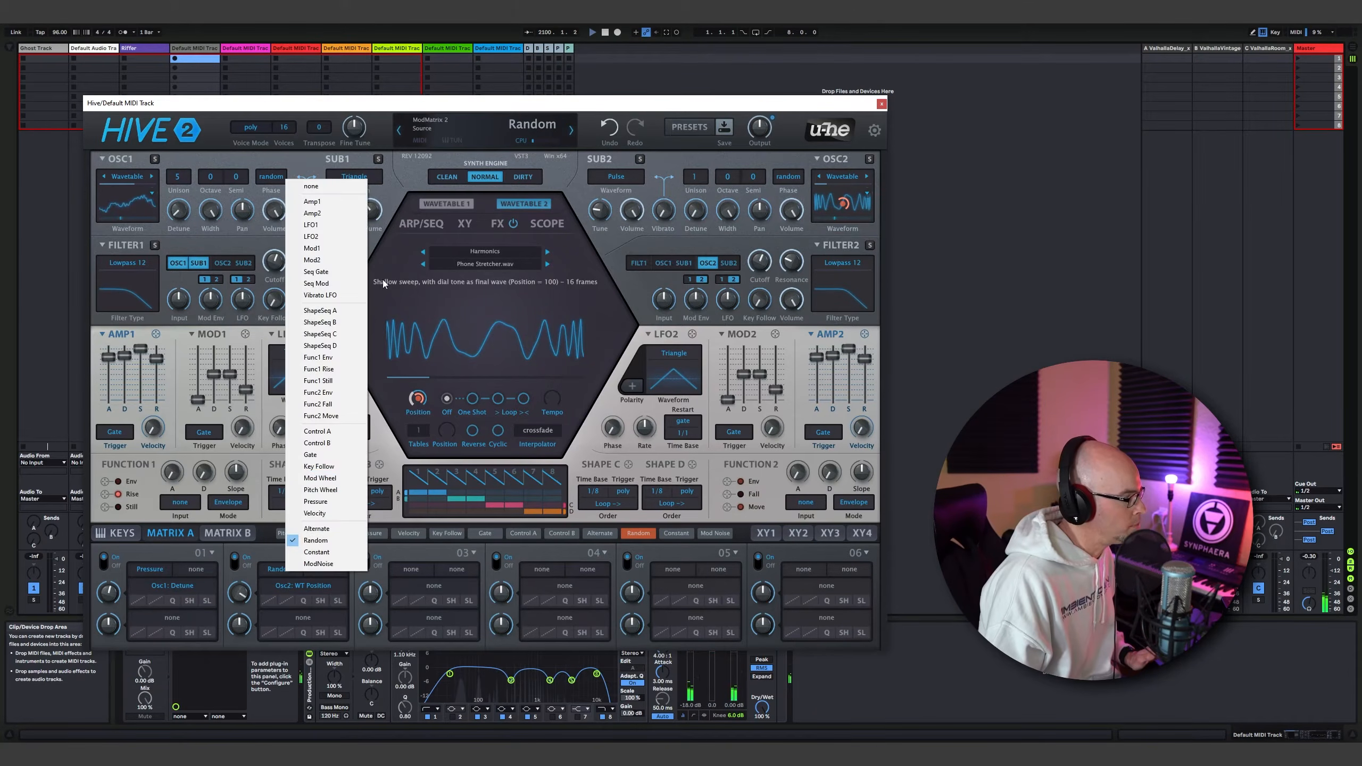
click(332, 310)
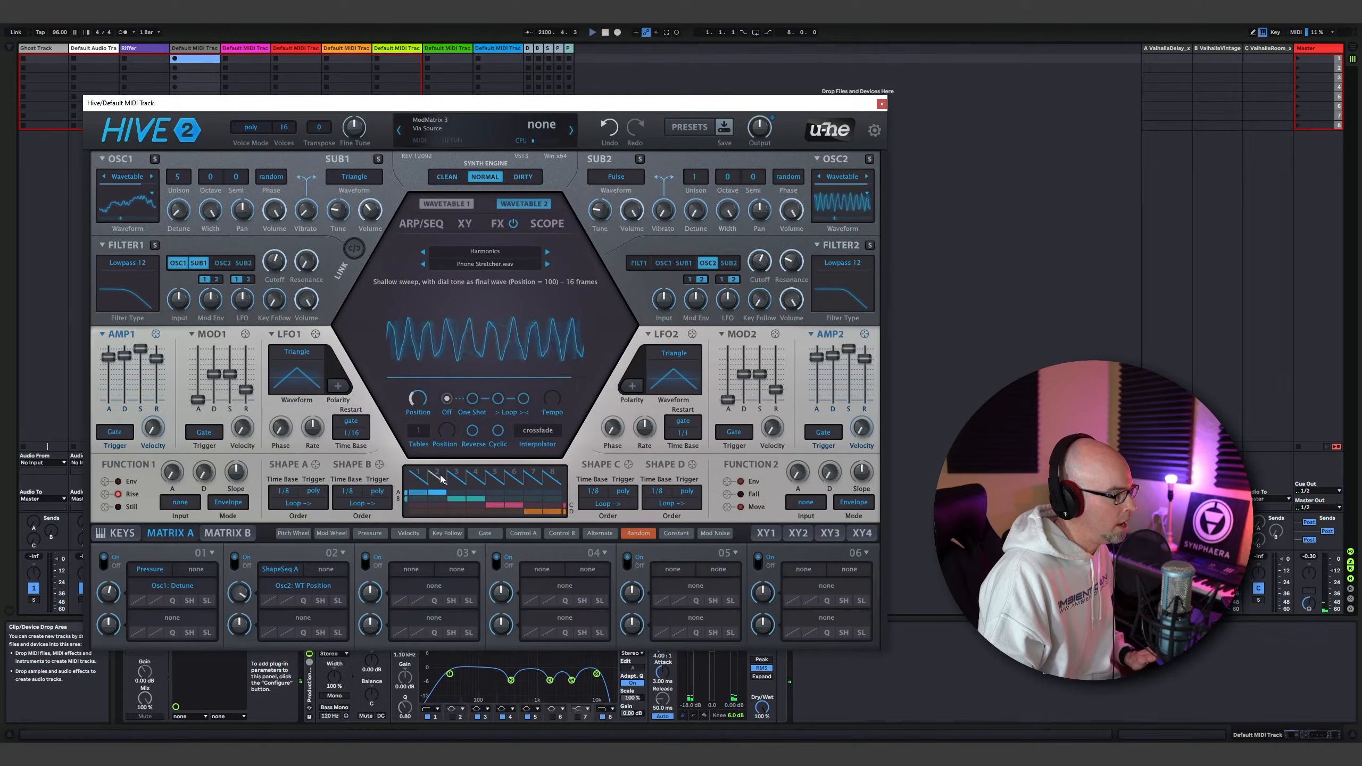
drag(450, 494, 565, 495)
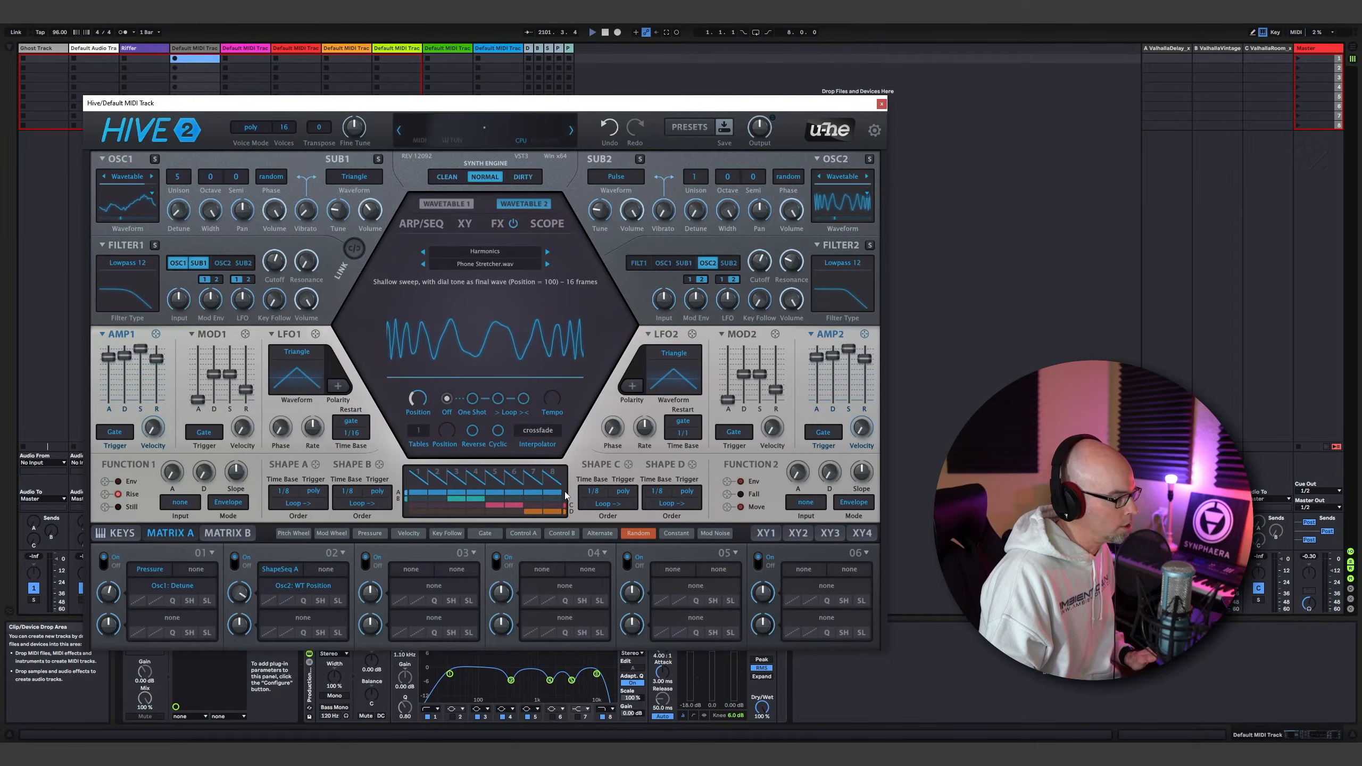
Reshape the shape sequencer's segments individually, using varied segment types and bent curves, ending with a convex falling curve
click(419, 479)
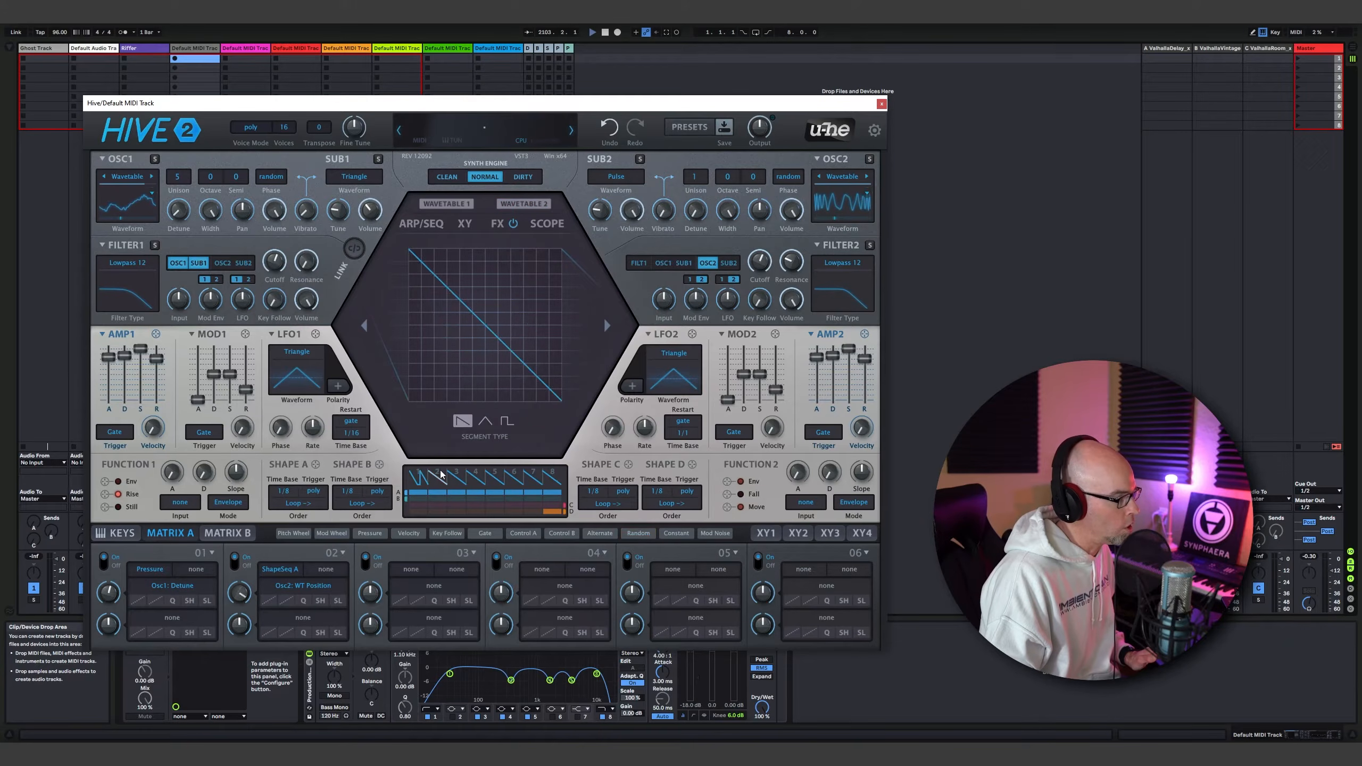
click(485, 423)
drag(488, 376, 494, 334)
click(456, 478)
click(505, 421)
click(474, 480)
drag(480, 362, 481, 323)
click(493, 483)
click(508, 477)
click(531, 477)
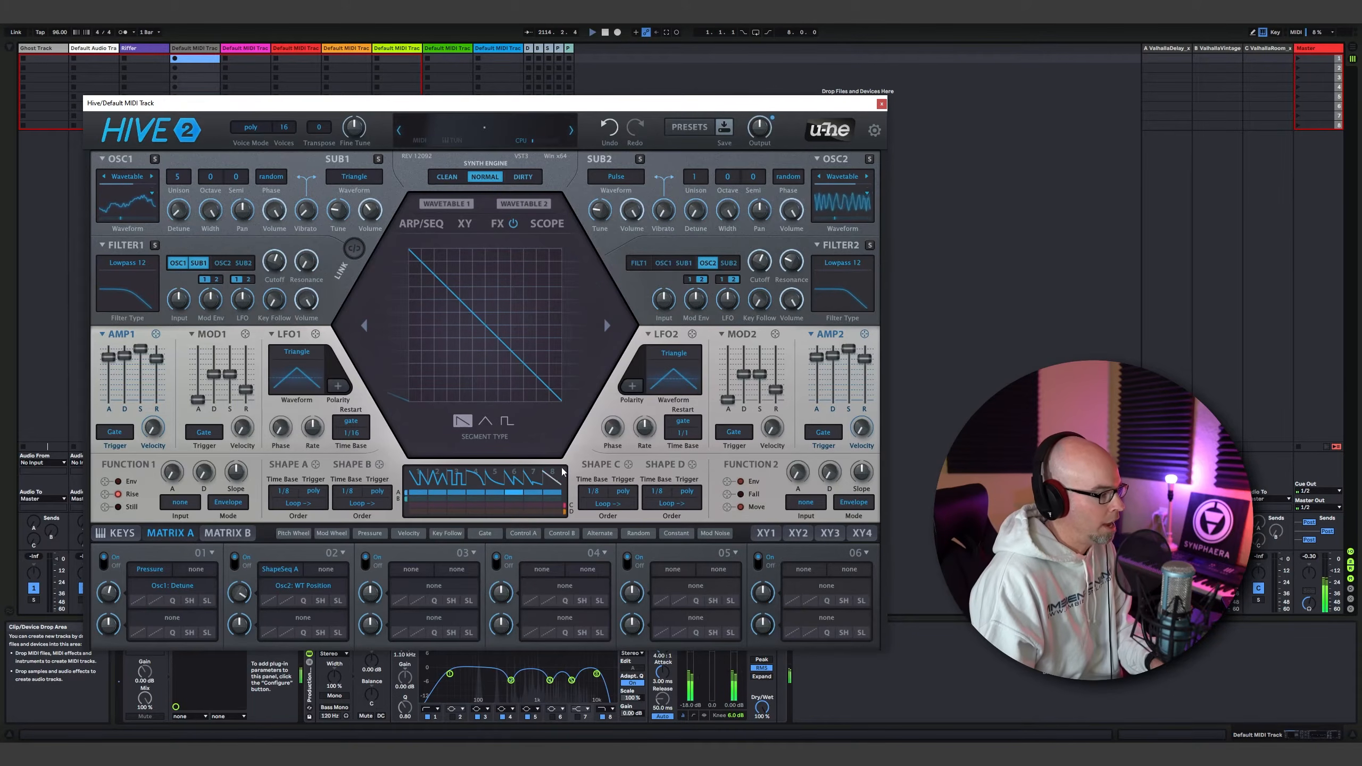
drag(506, 322, 574, 261)
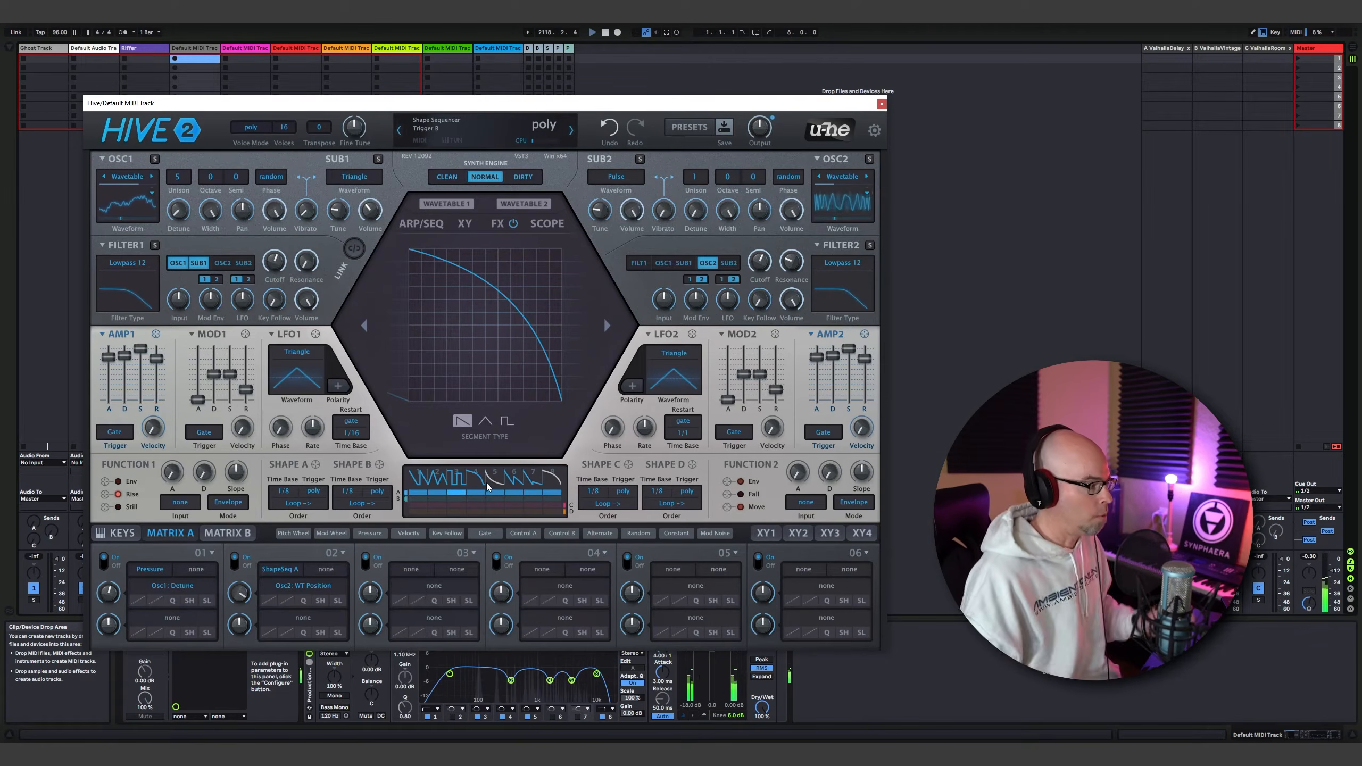
Set Shape A's time base to 1/1 and route it to Filter 2's Cutoff, adjusting that filter's base cutoff and resonance
drag(281, 493, 286, 496)
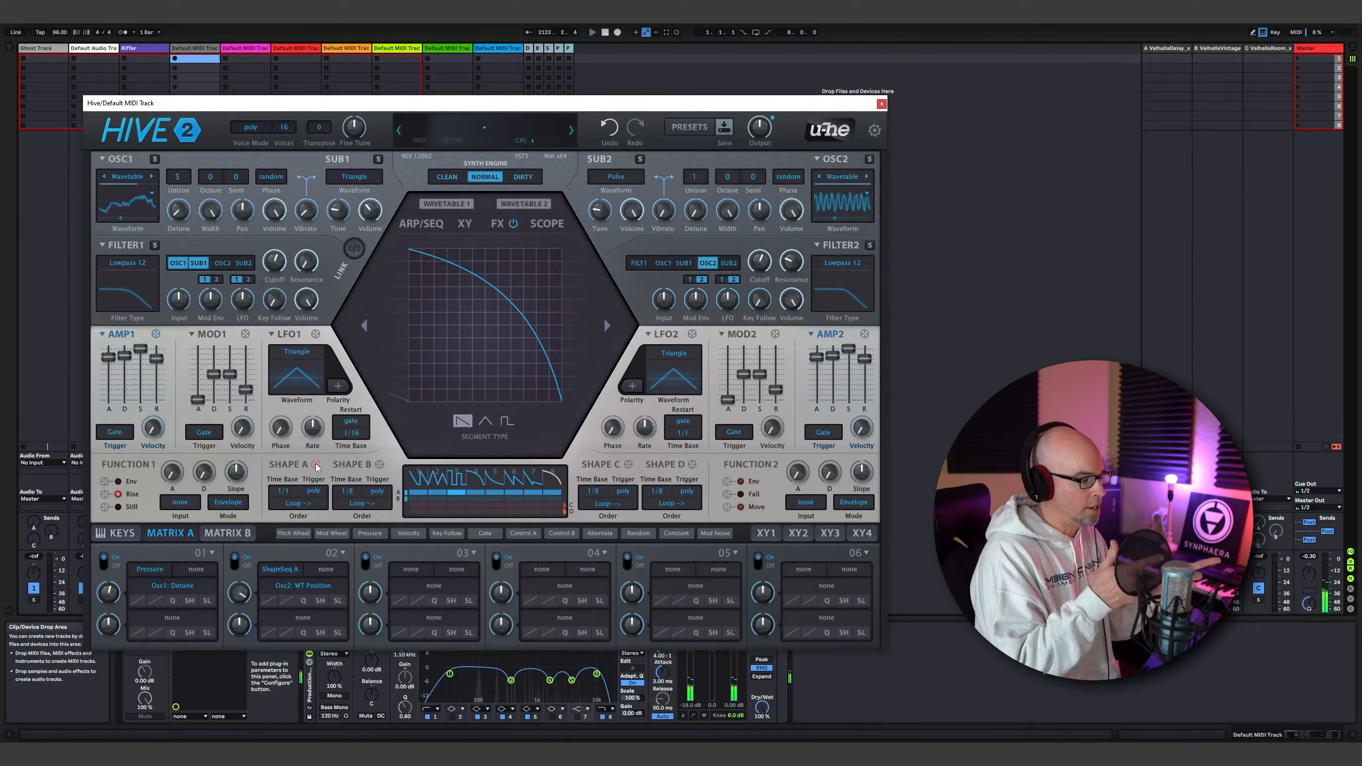
drag(317, 466, 757, 267)
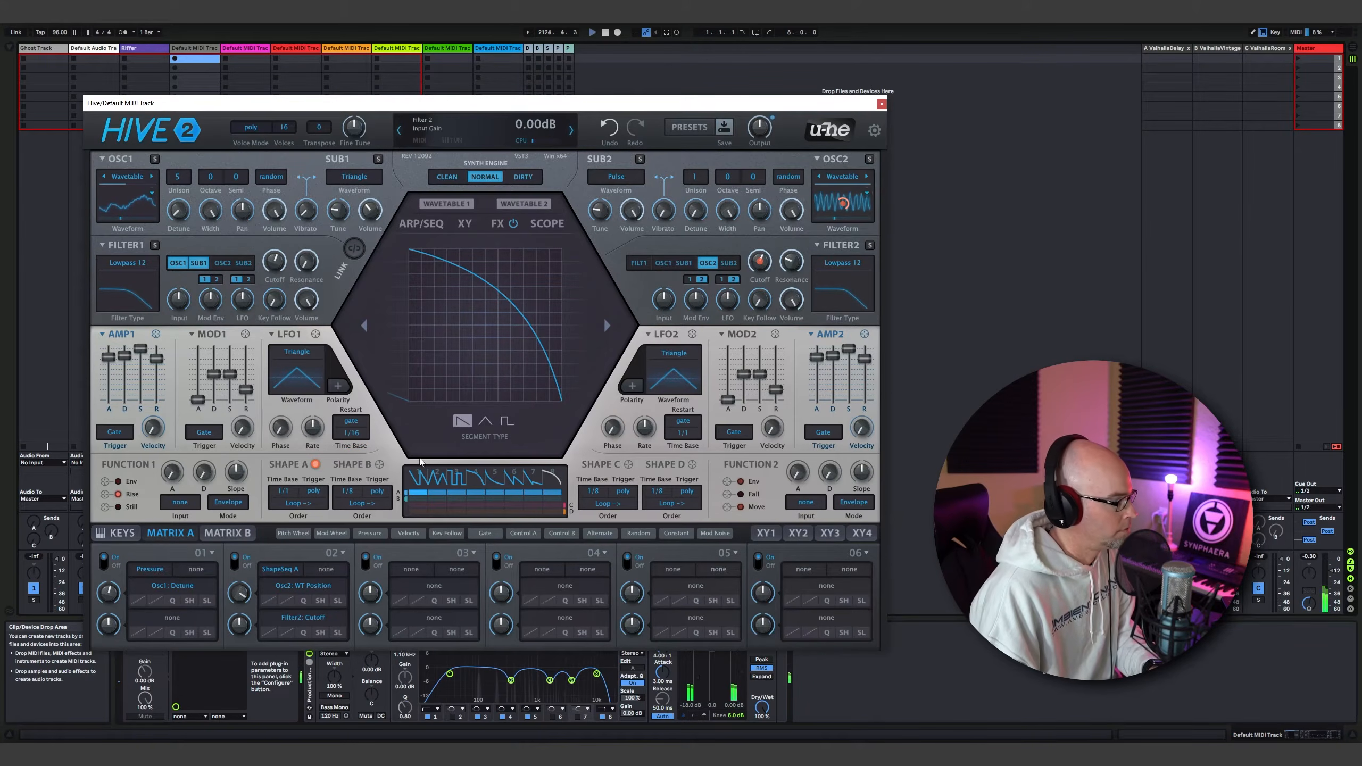
mouse_move(765, 263)
mouse_down()
mouse_move(767, 240)
mouse_move(754, 287)
mouse_up()
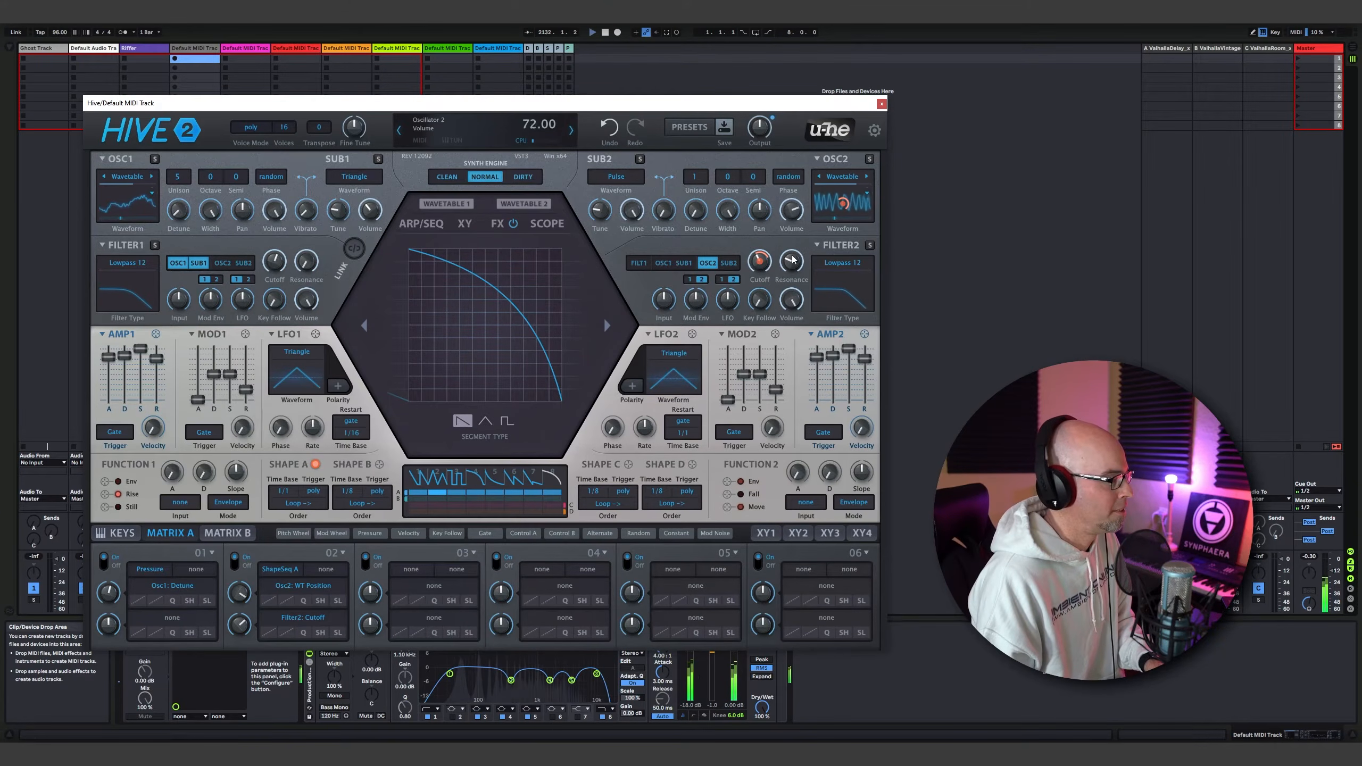
mouse_move(789, 273)
mouse_down()
mouse_move(789, 290)
mouse_move(793, 278)
mouse_up()
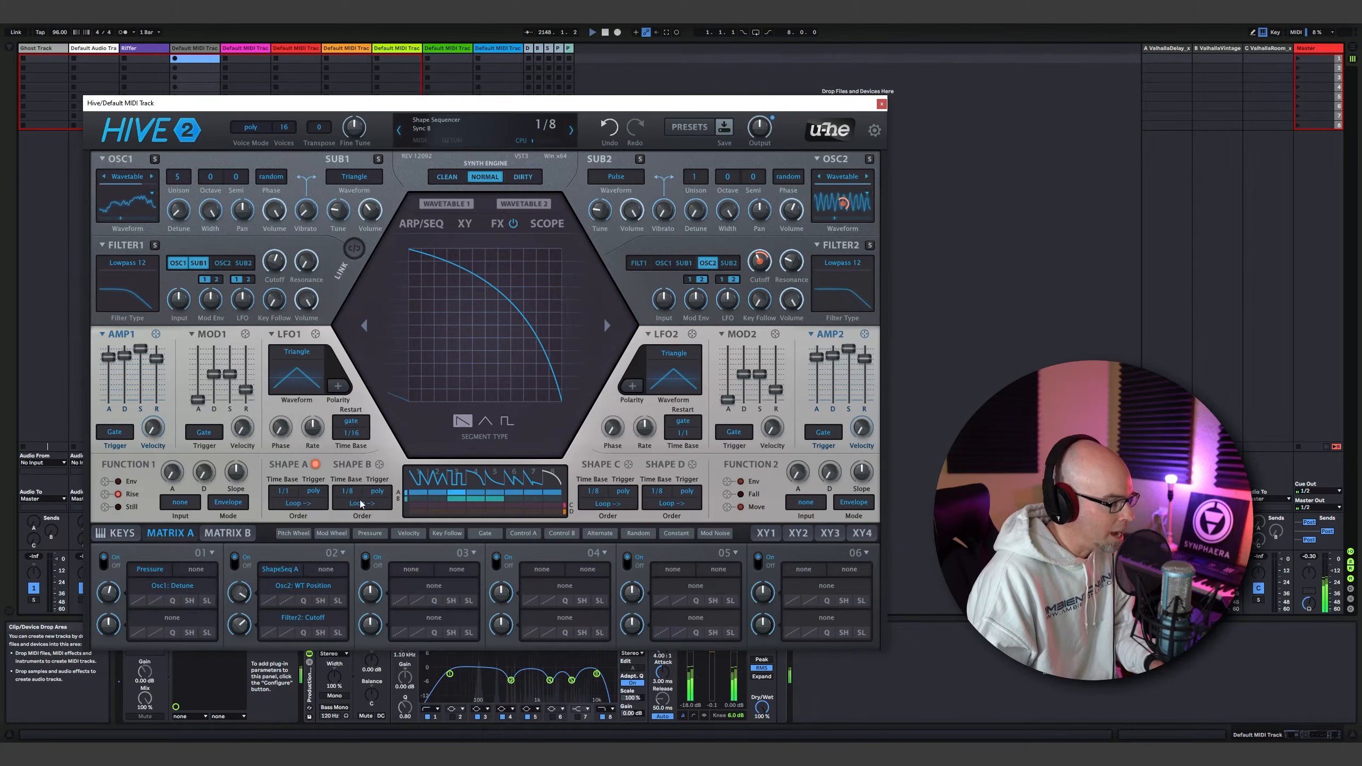
Set Shape A's order to Random and fine-tune oscillator 2's volume
click(295, 502)
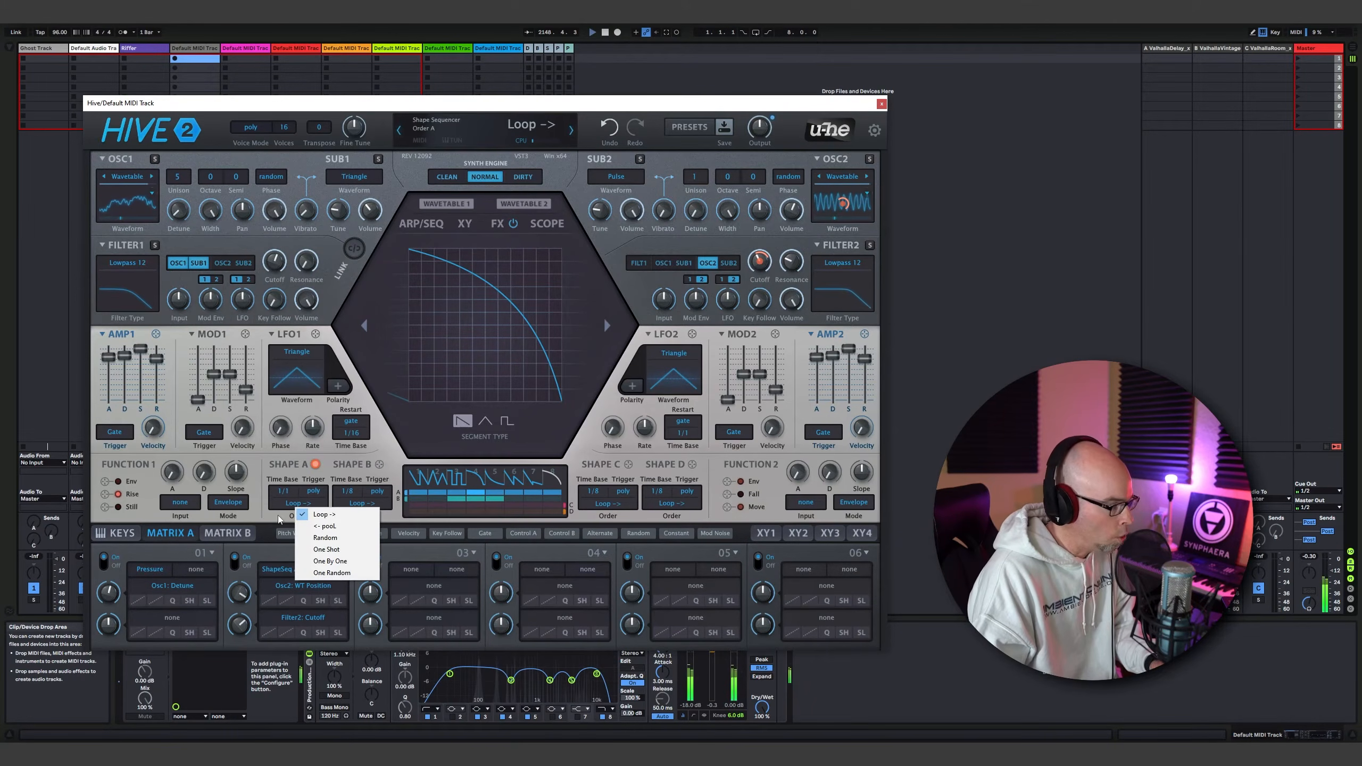
click(325, 537)
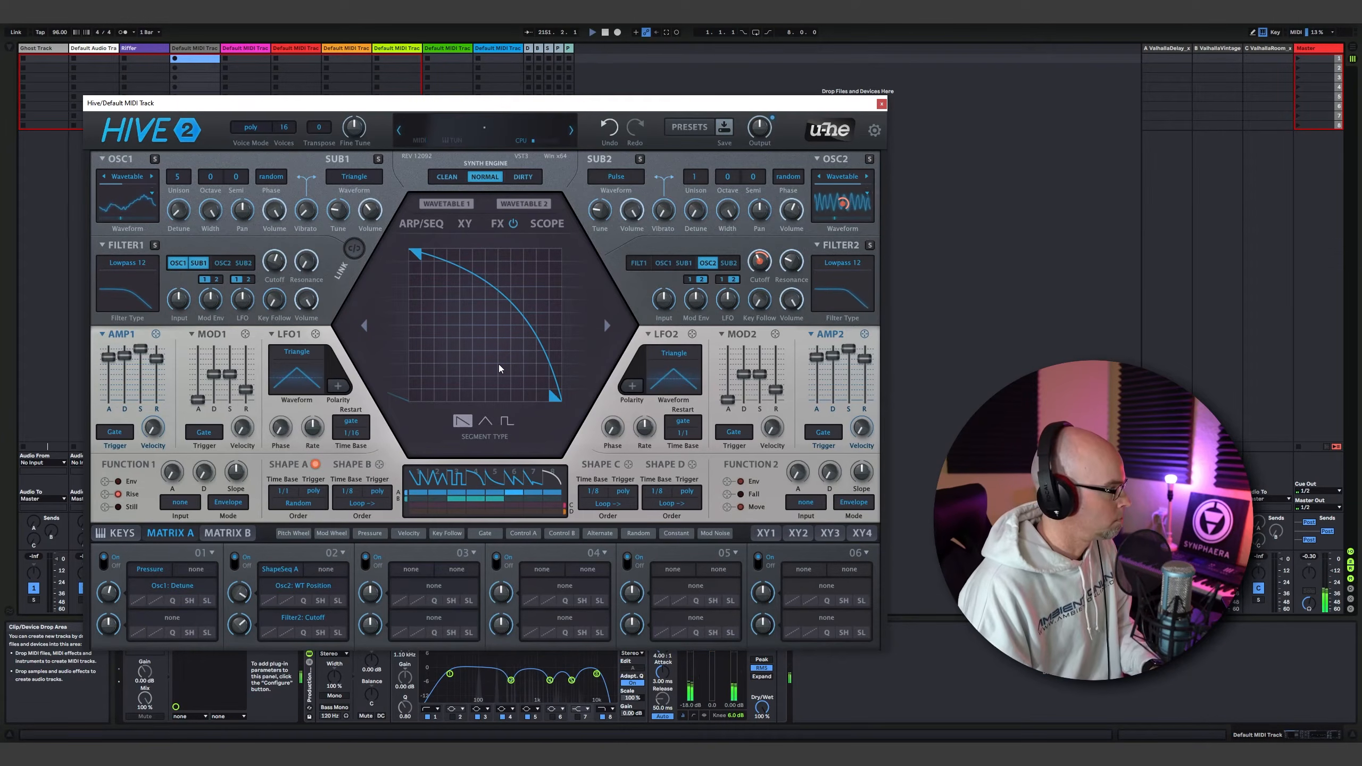
drag(789, 214, 791, 208)
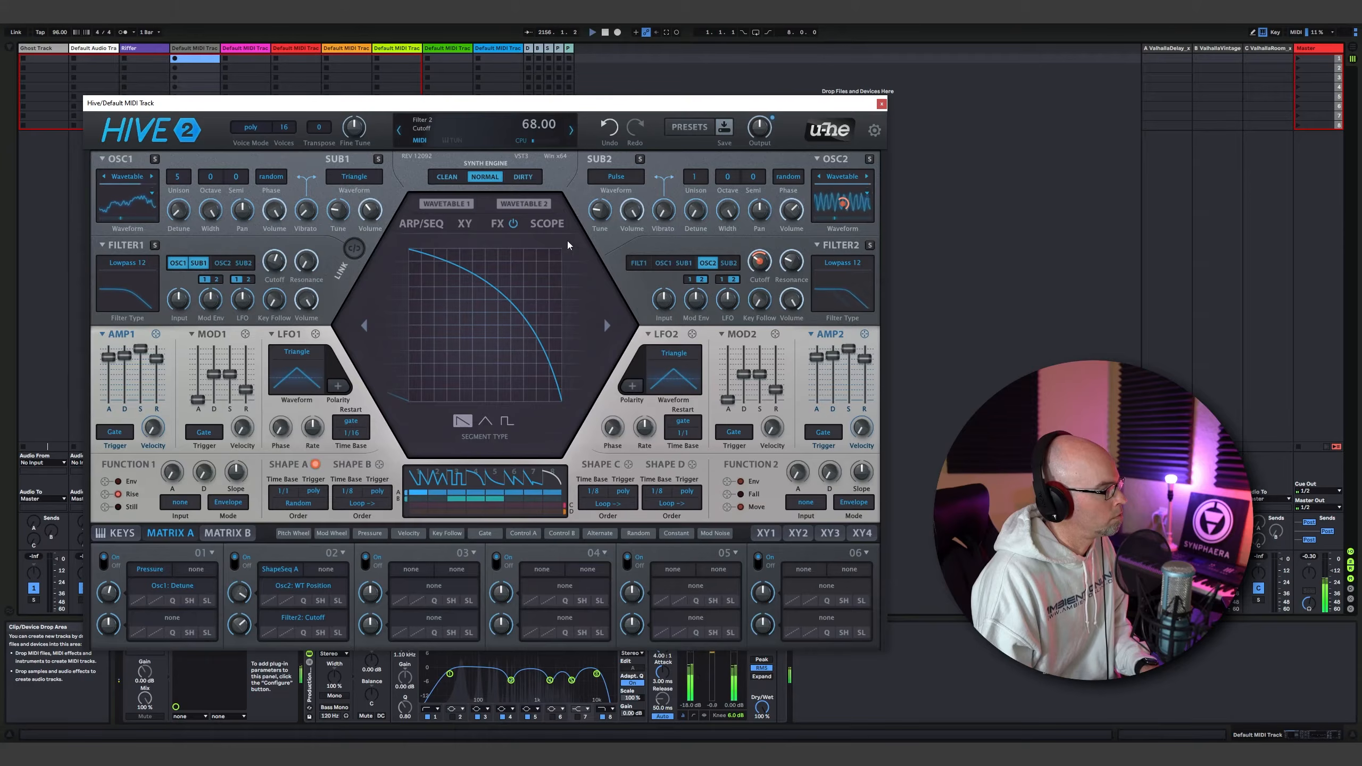
With the scope displayed, raise Filter 1's Mod 1 envelope depth to 55 and lengthen the Mod 1 attack
click(547, 223)
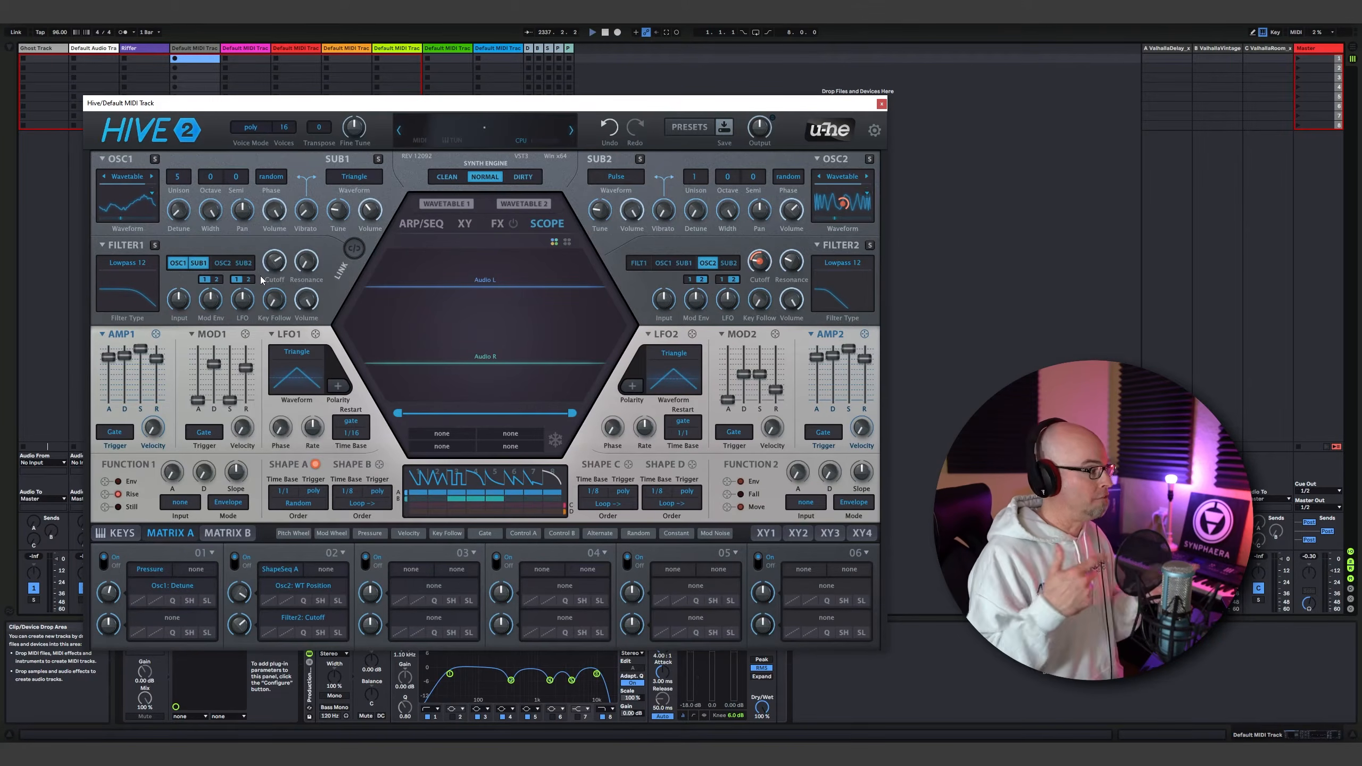
mouse_move(212, 302)
drag(212, 305, 211, 265)
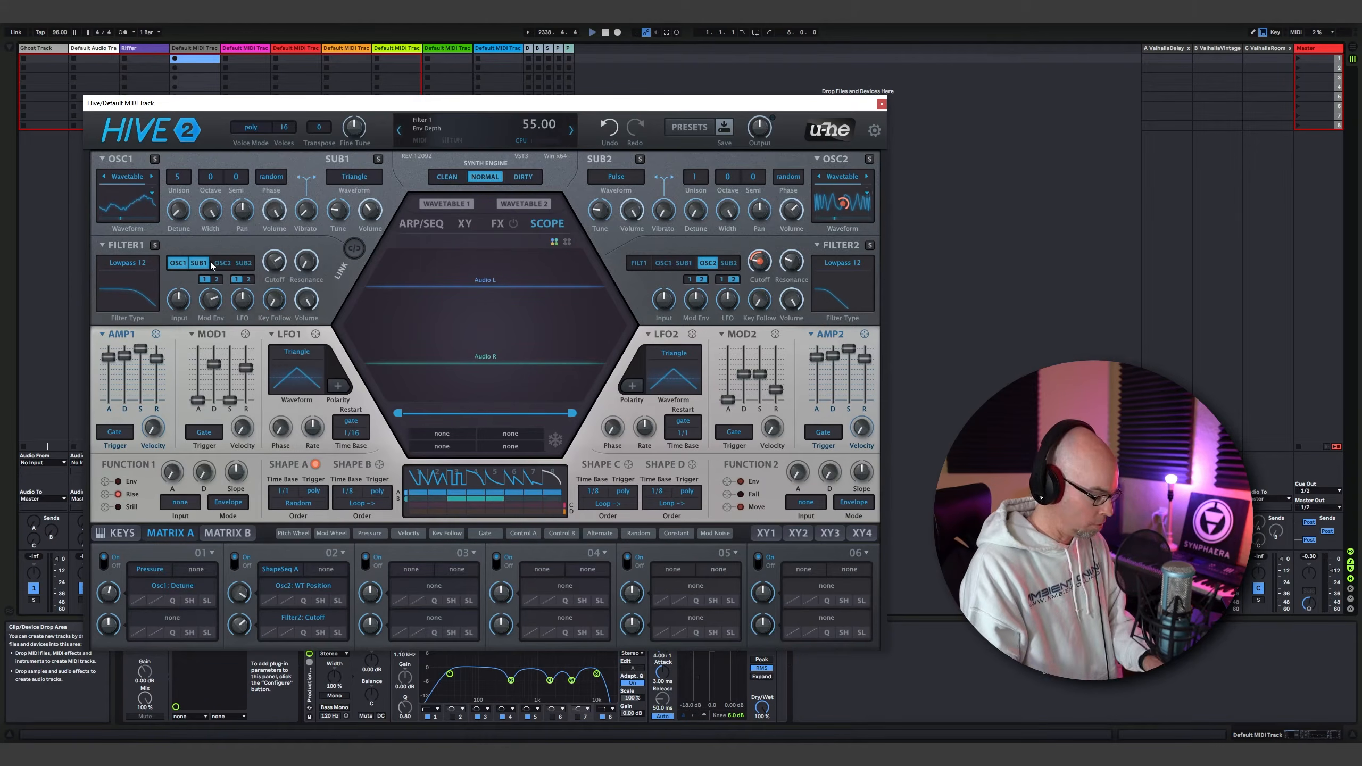
mouse_move(214, 365)
mouse_down()
mouse_move(246, 377)
mouse_move(201, 367)
mouse_up()
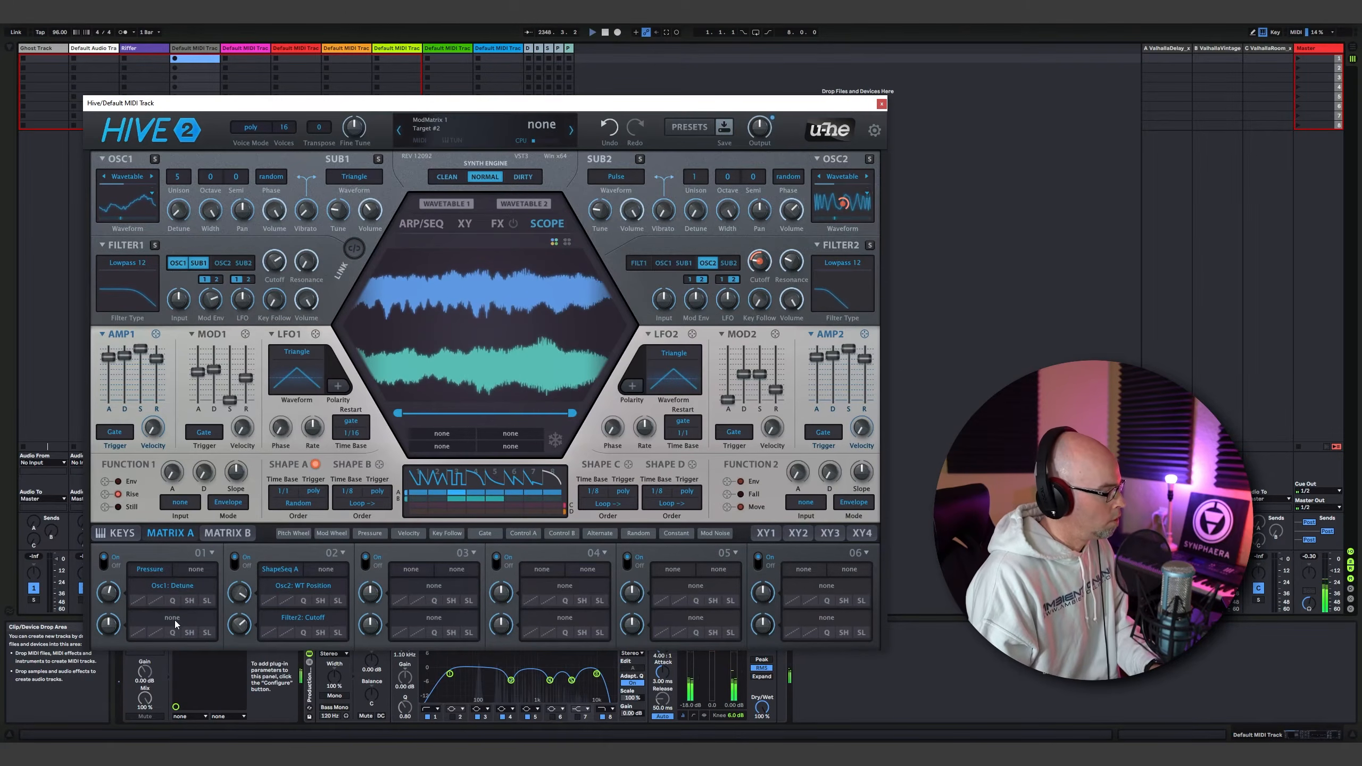
Add Filter 1's Cutoff as the second Pressure target in matrix slot 1, with a depth of about 22
drag(176, 618, 275, 272)
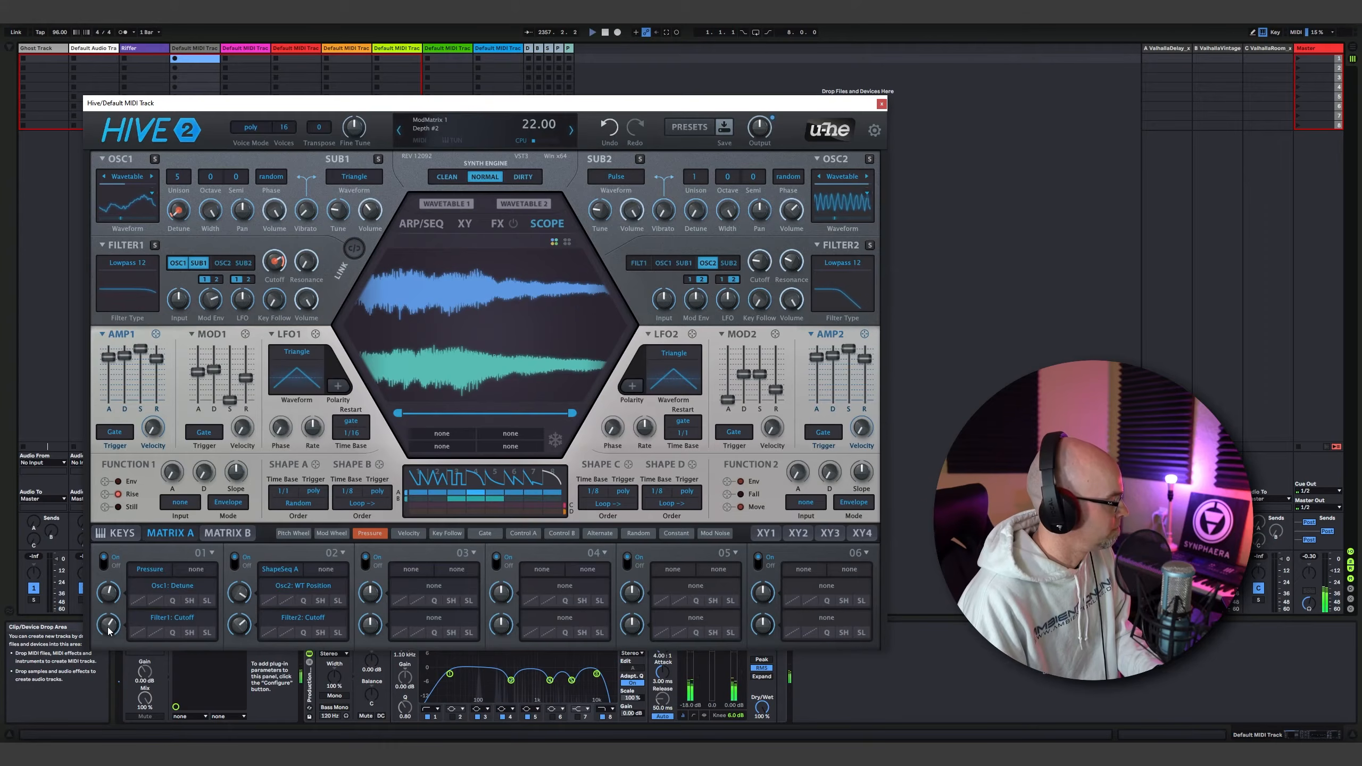
drag(108, 630, 108, 632)
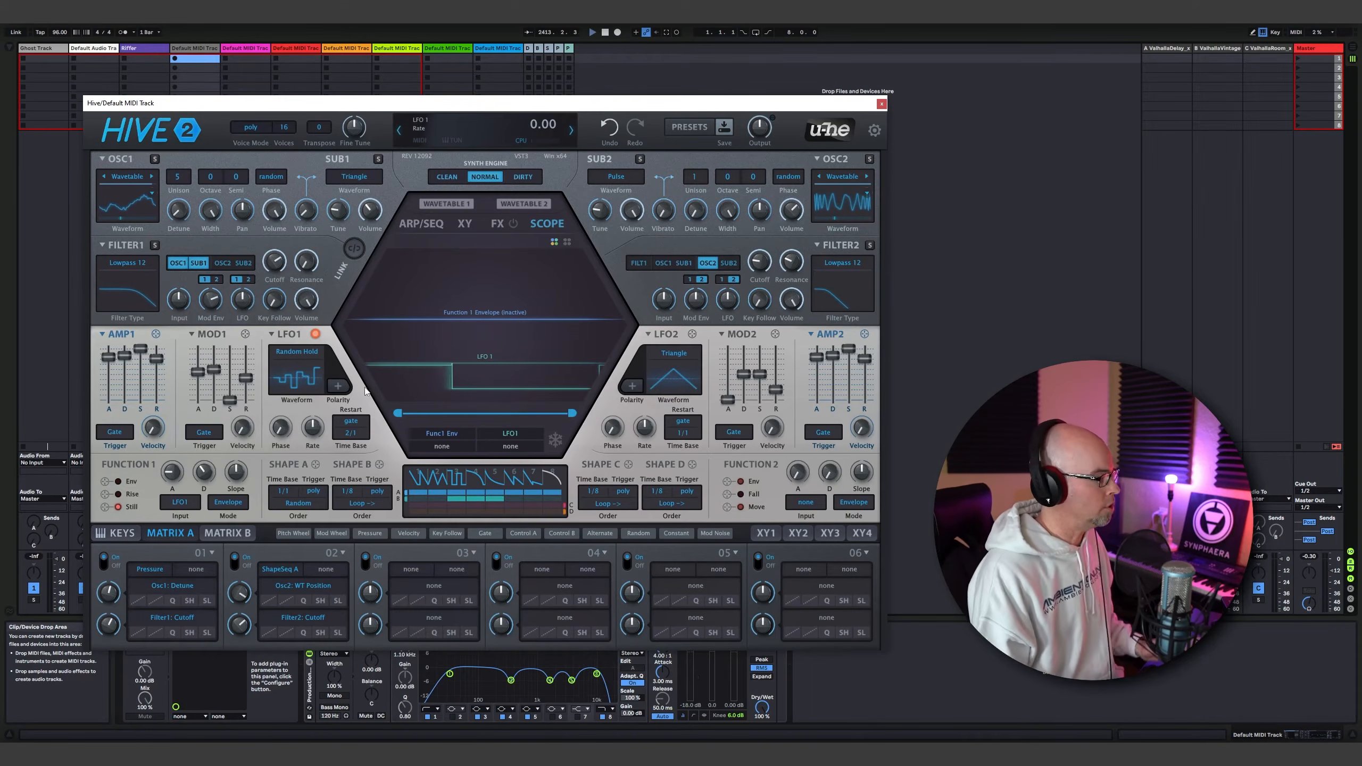
In modulation matrix slot 3, route Func1 Env to Filter 1's Resonance with a depth of 27
click(414, 571)
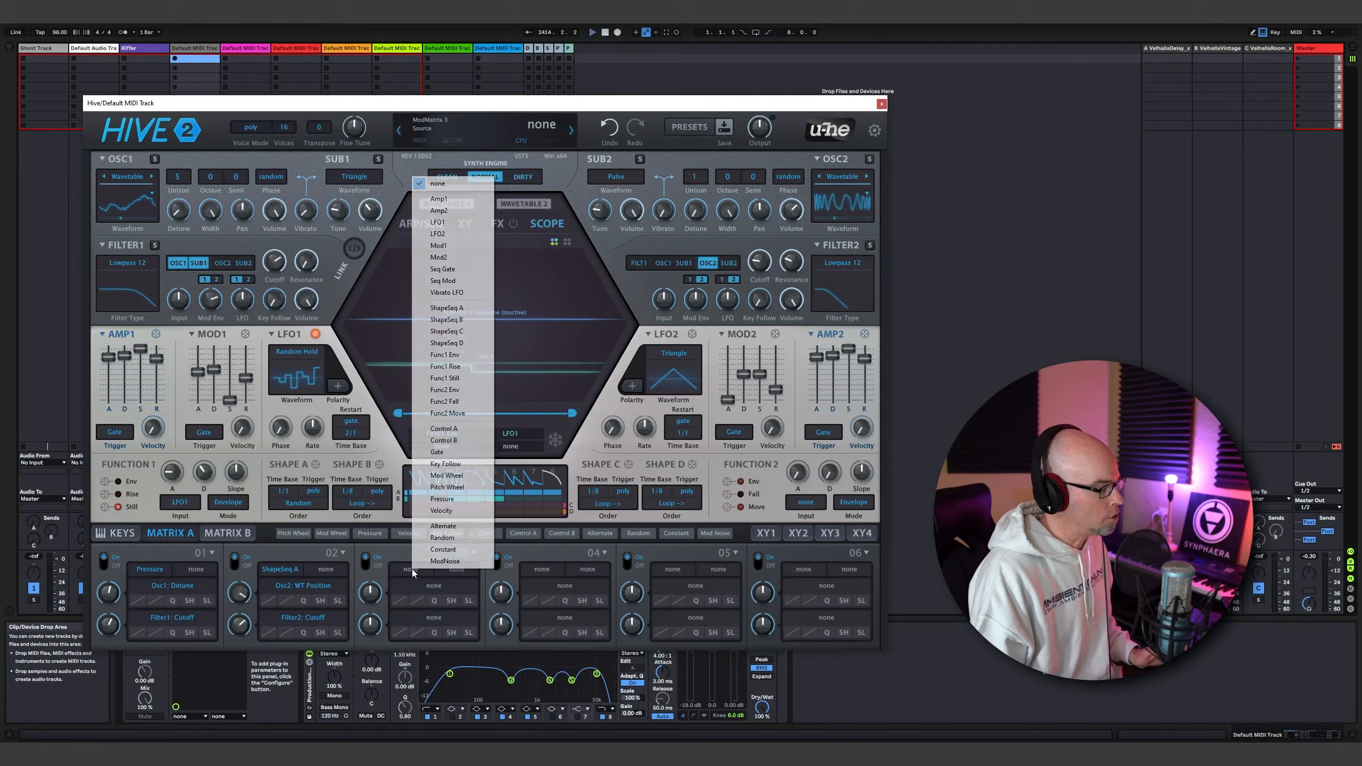
click(473, 359)
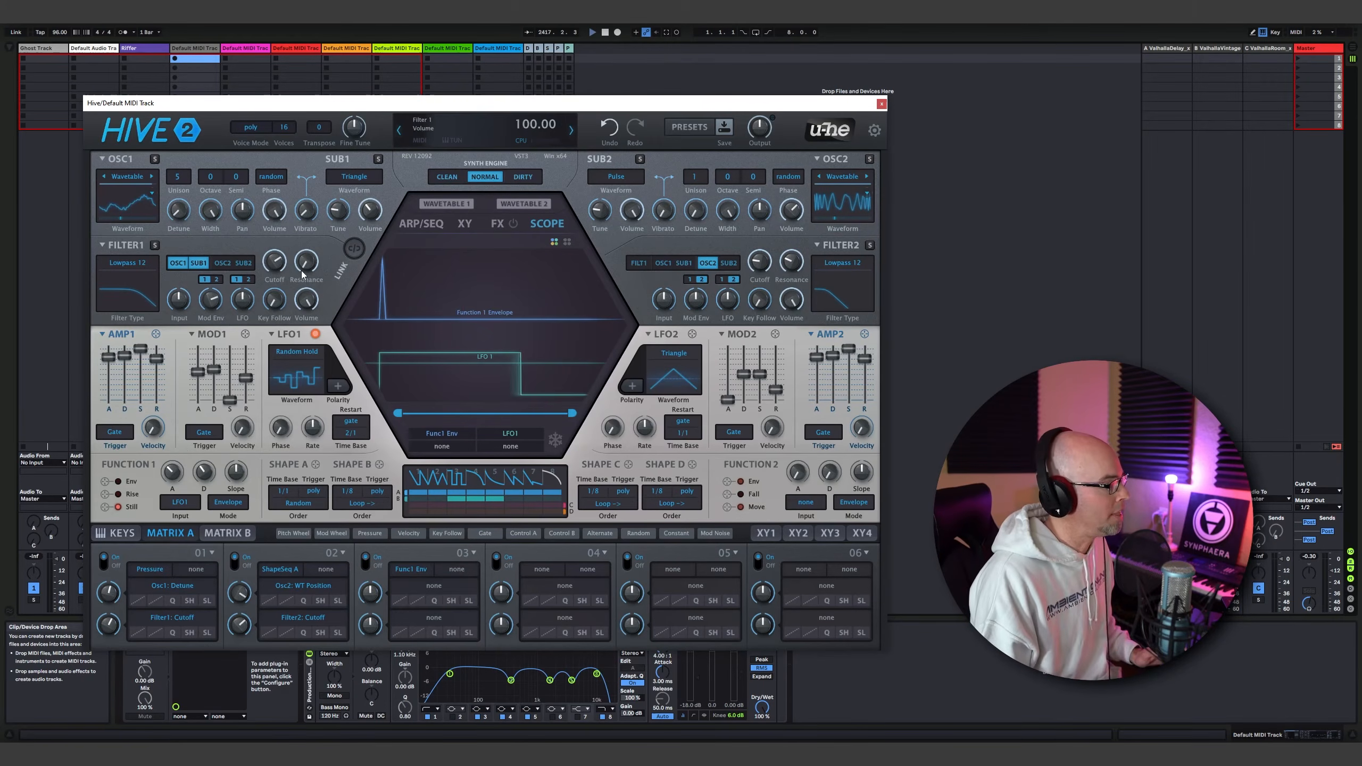
drag(433, 589, 303, 263)
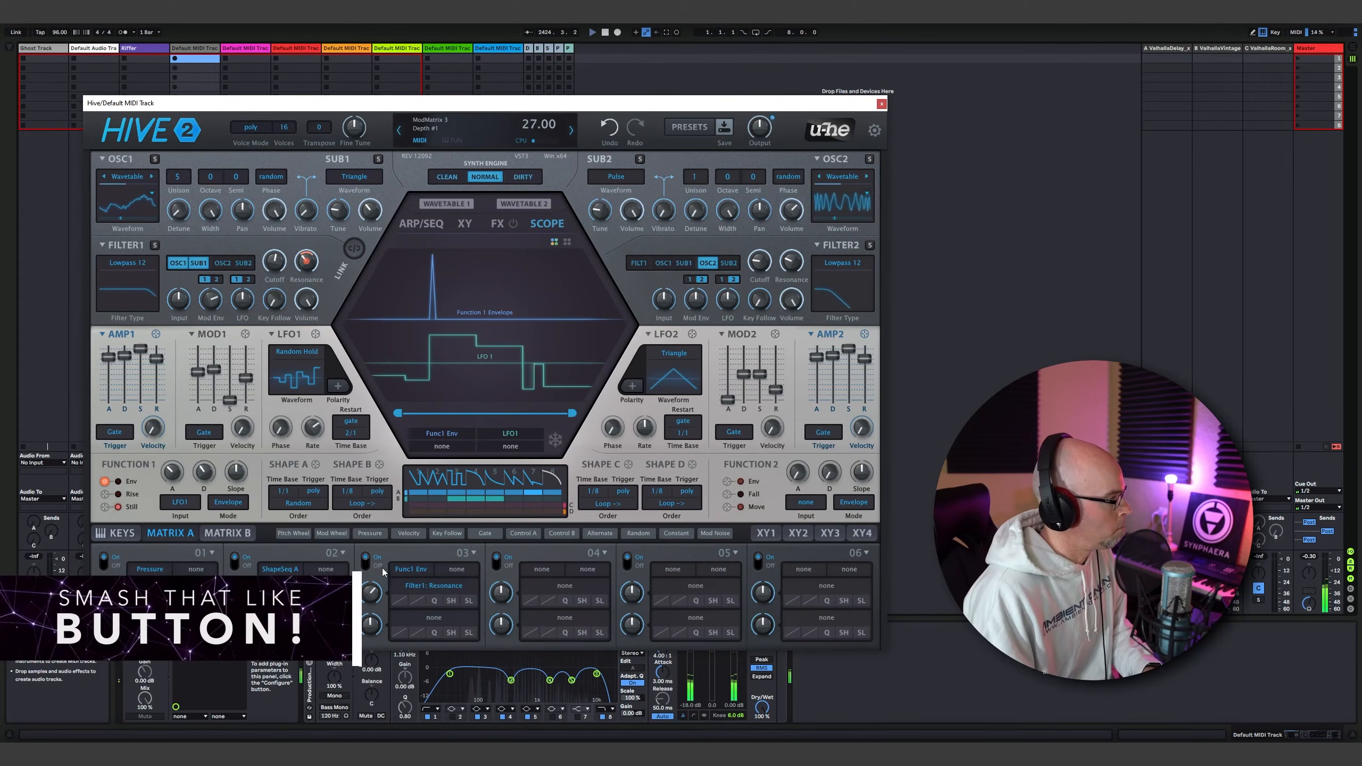
Adjust Function 1's attack and speed up LFO 1 by setting its time base to 1/8
drag(384, 548, 382, 544)
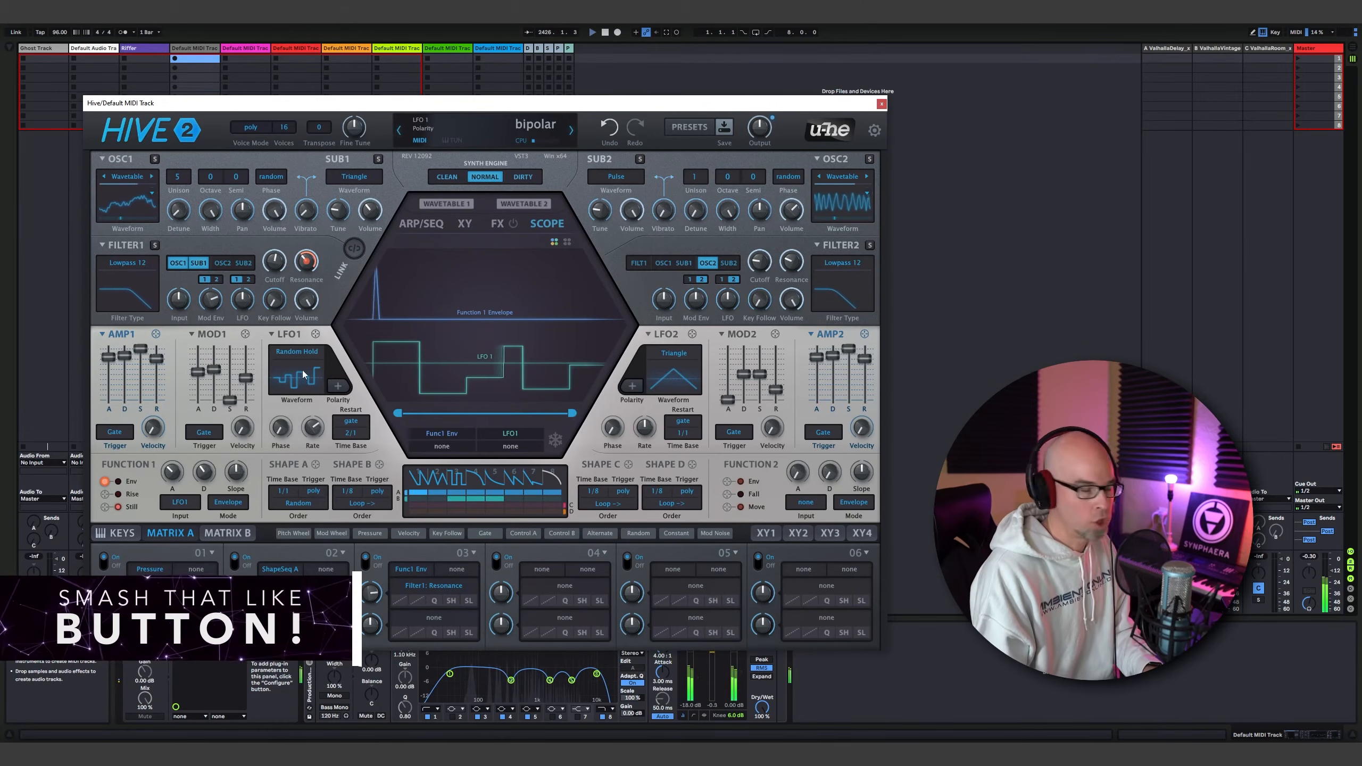
drag(175, 472, 169, 492)
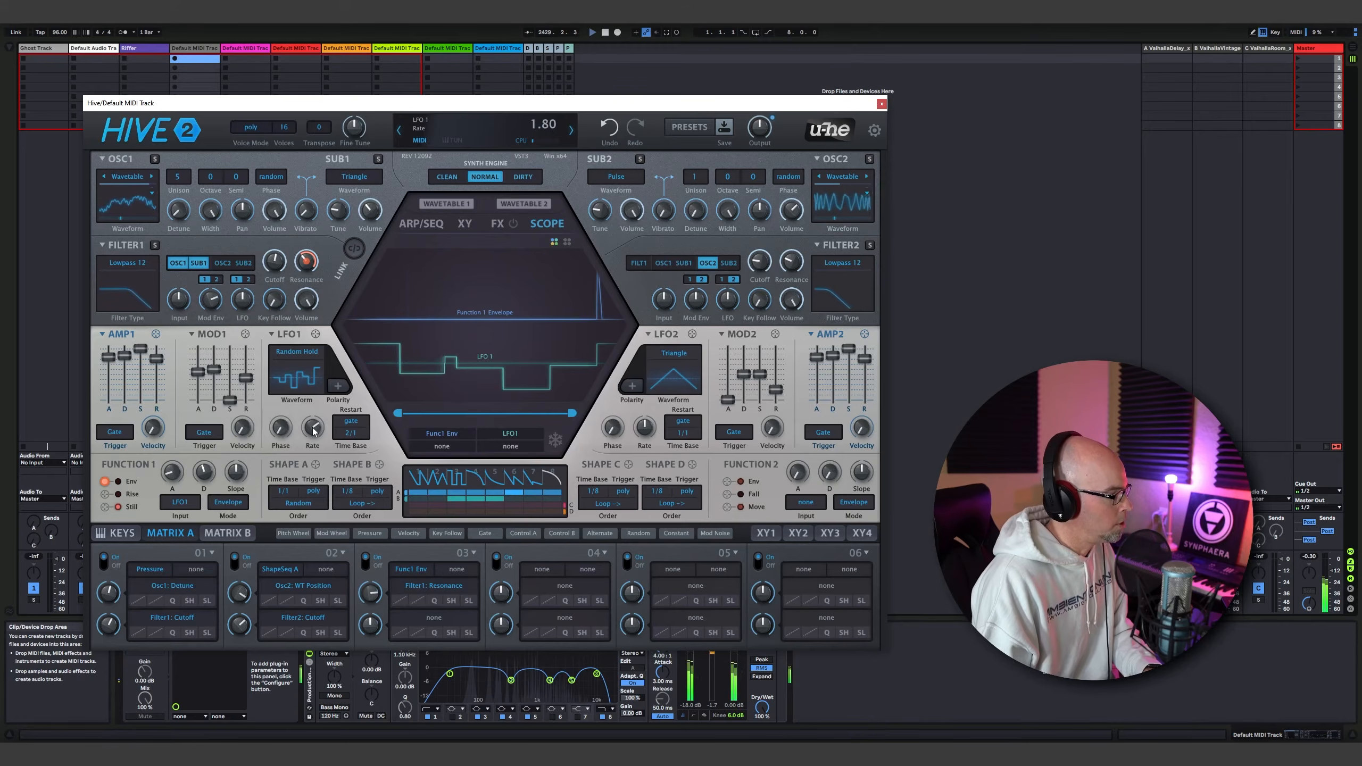
click(350, 433)
click(370, 222)
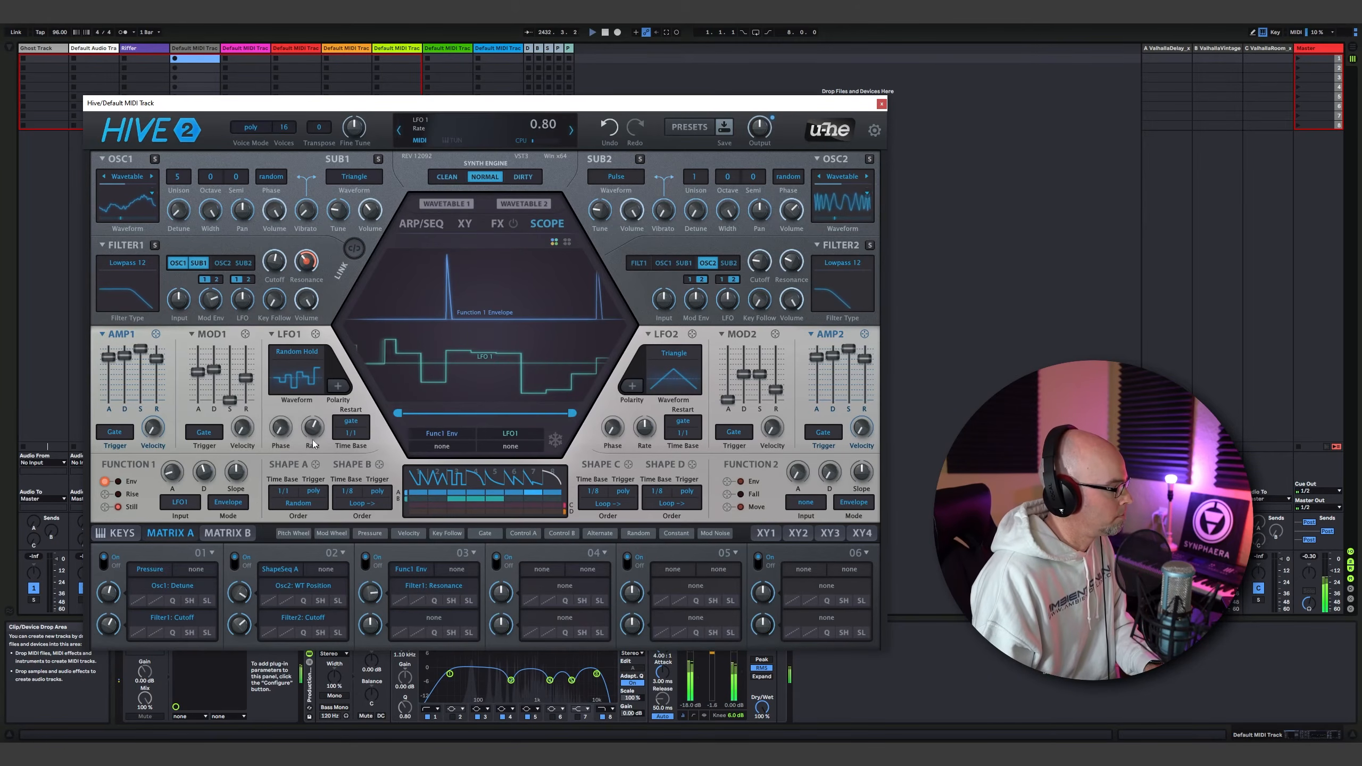
click(350, 433)
click(383, 193)
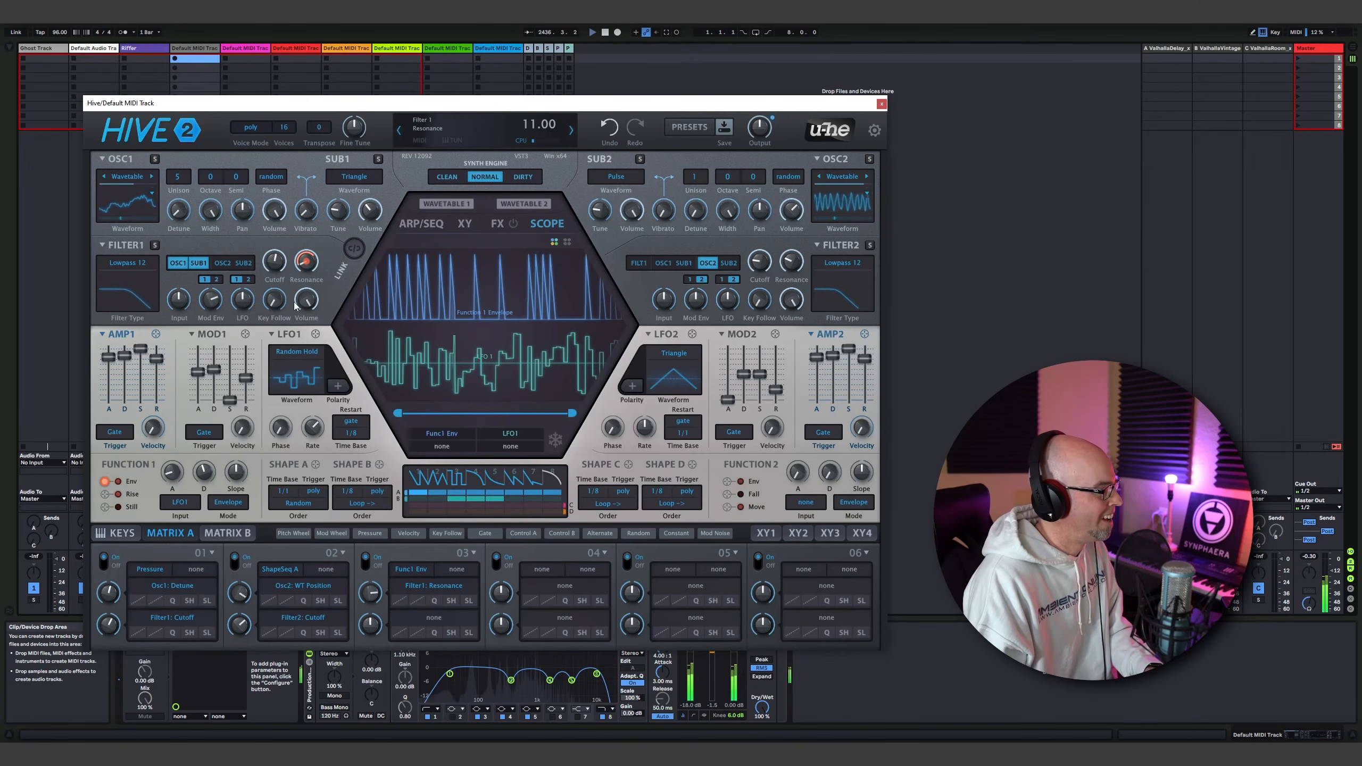
Raise Filter 1's cutoff and lower its volume slightly
drag(272, 261, 295, 241)
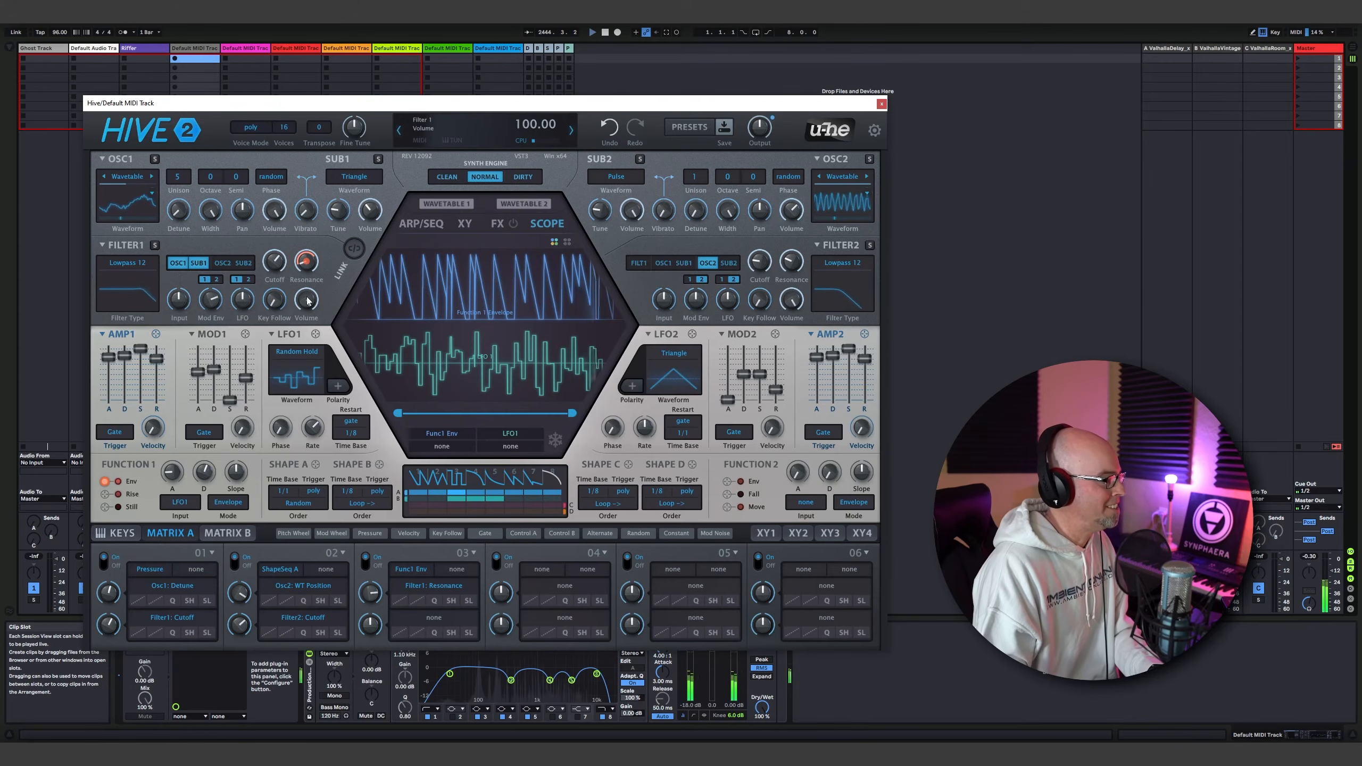
scroll(308, 303, down, 5)
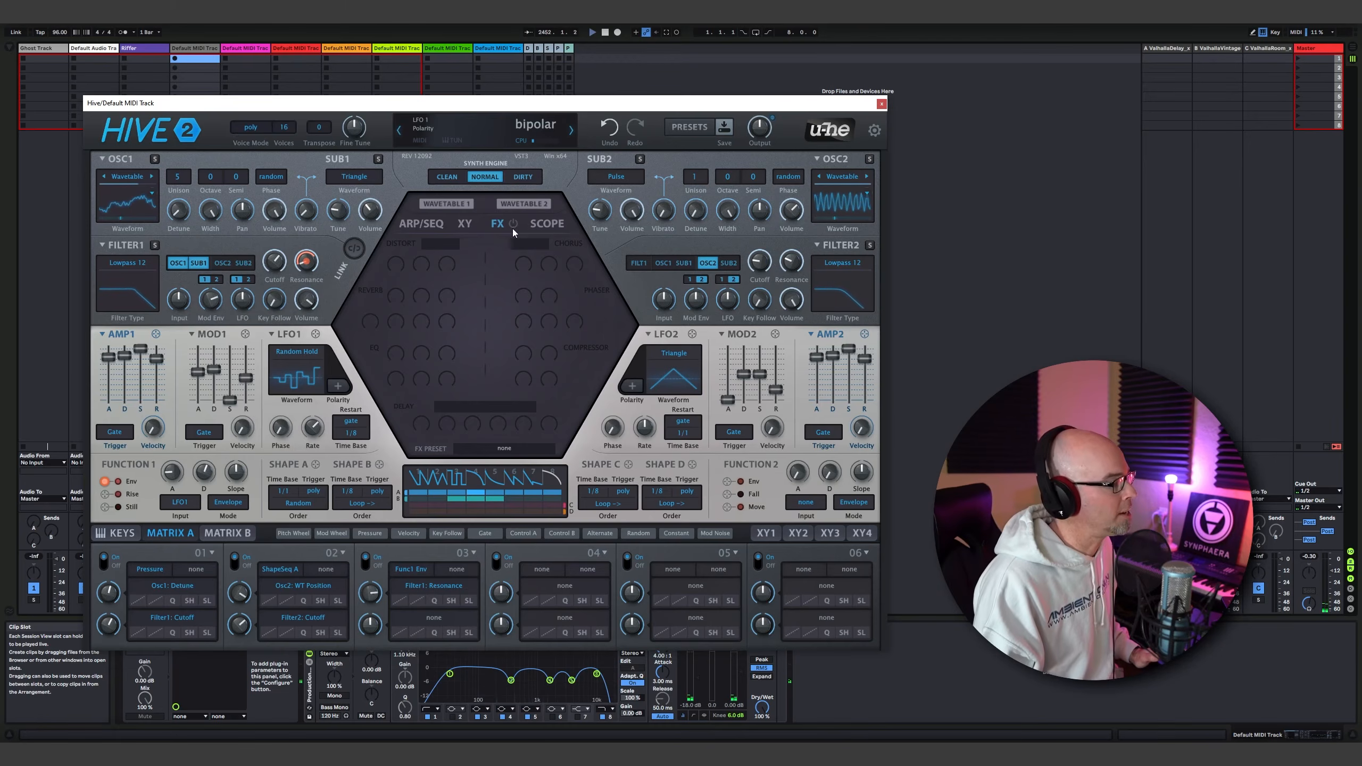
Switch on the effects section and set the compressor's amount to about 21 and its output to 4 dB
click(513, 224)
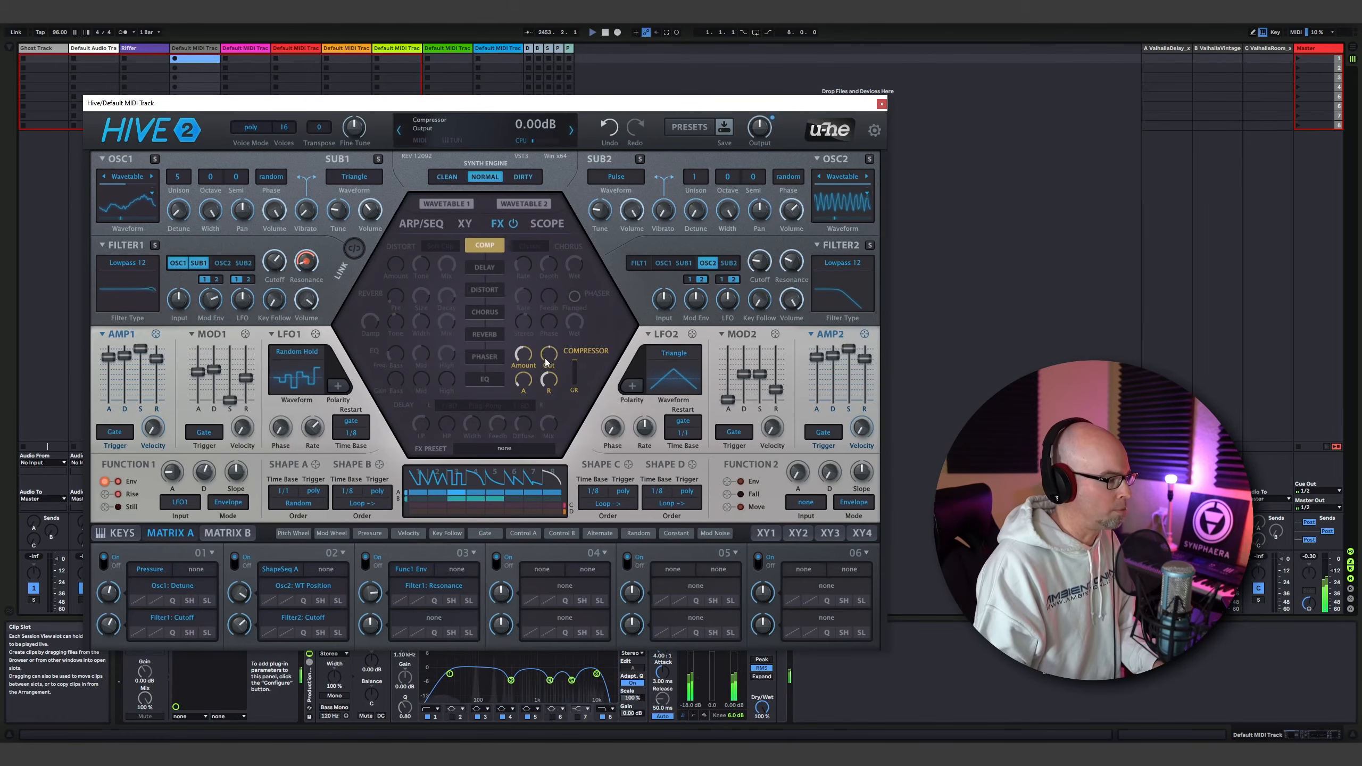
drag(547, 380, 544, 368)
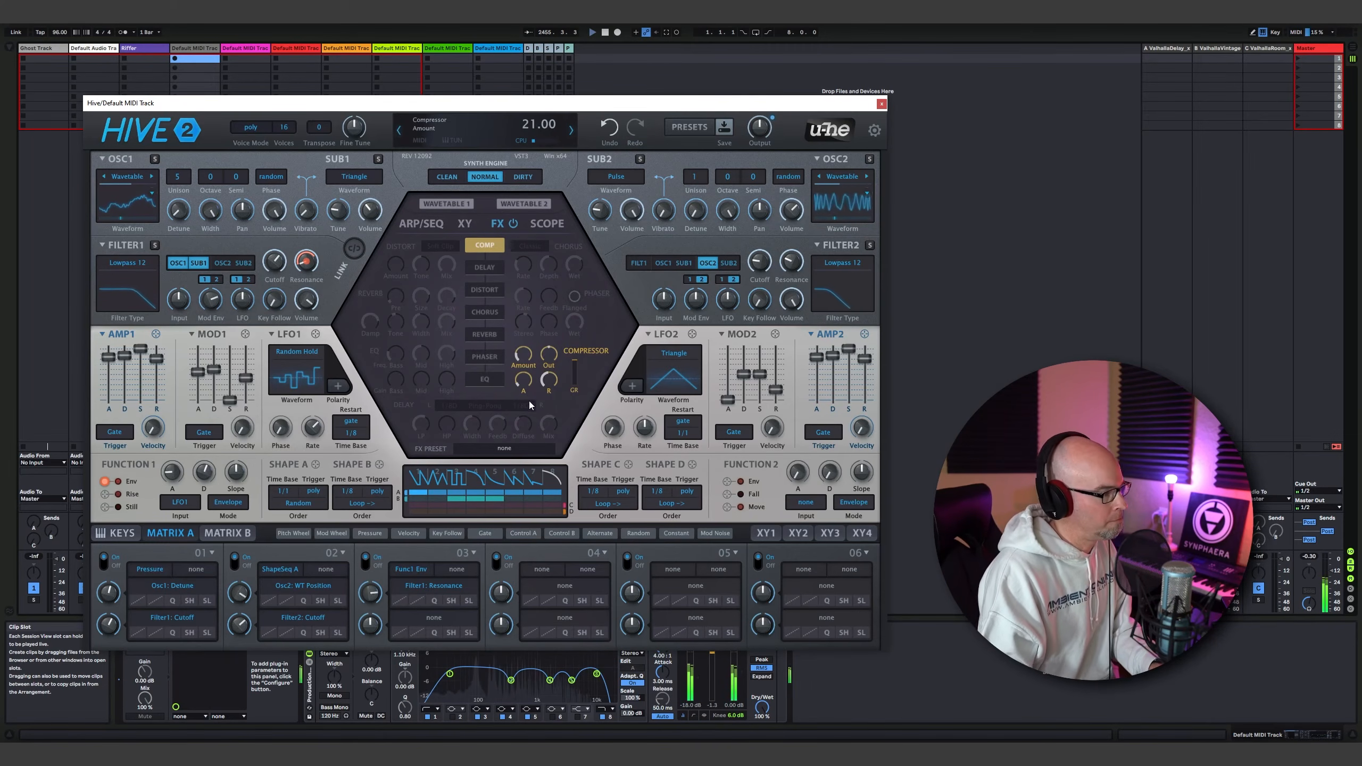
drag(553, 343, 556, 324)
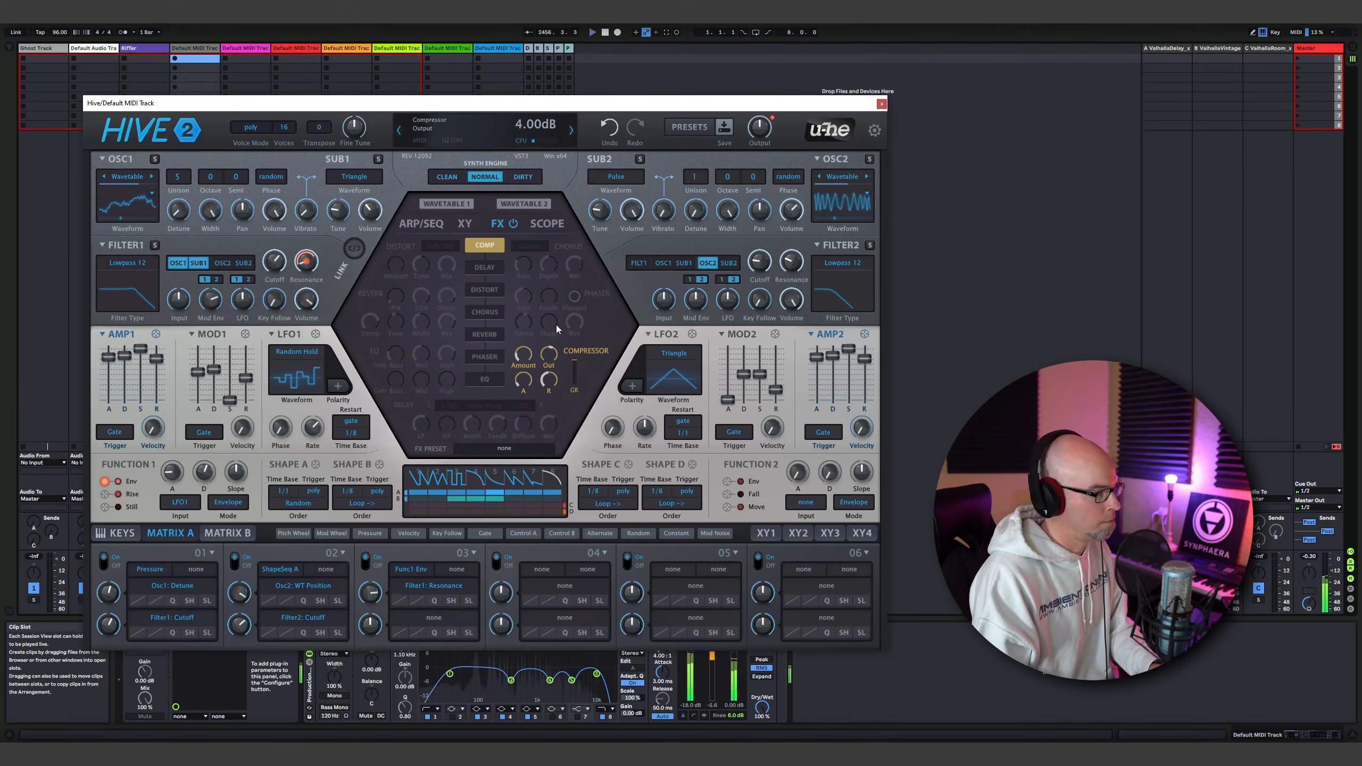
Enable the delay effect in Ping-Pong mode with the left delay time at 1/8D
click(486, 268)
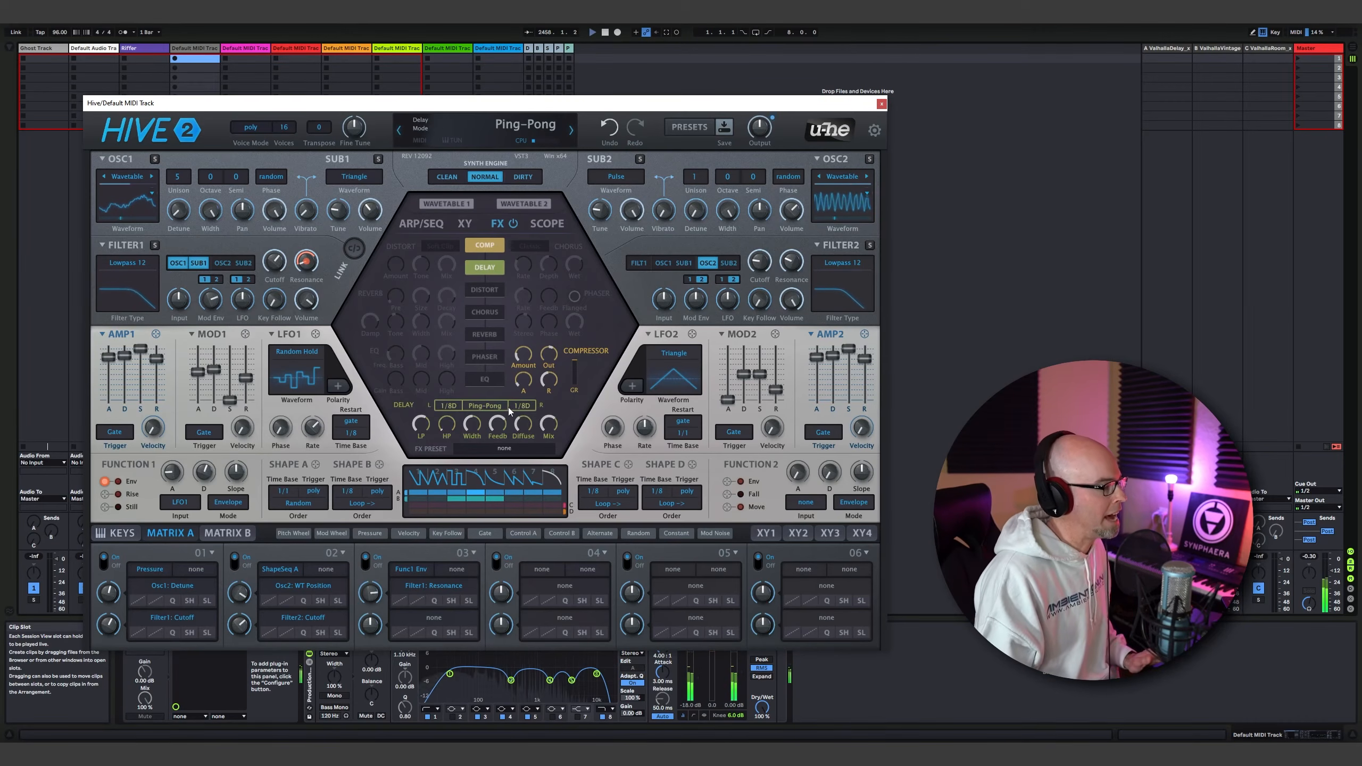
click(449, 405)
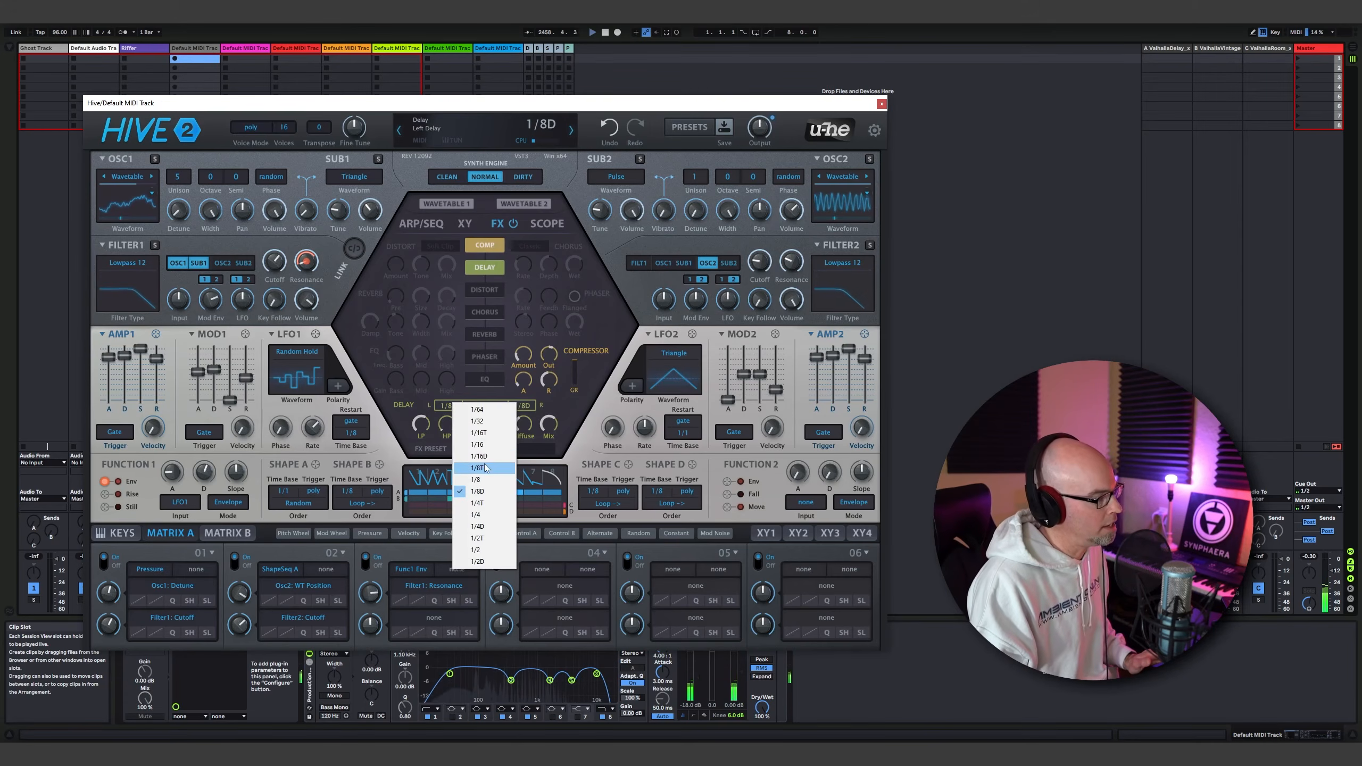
click(493, 491)
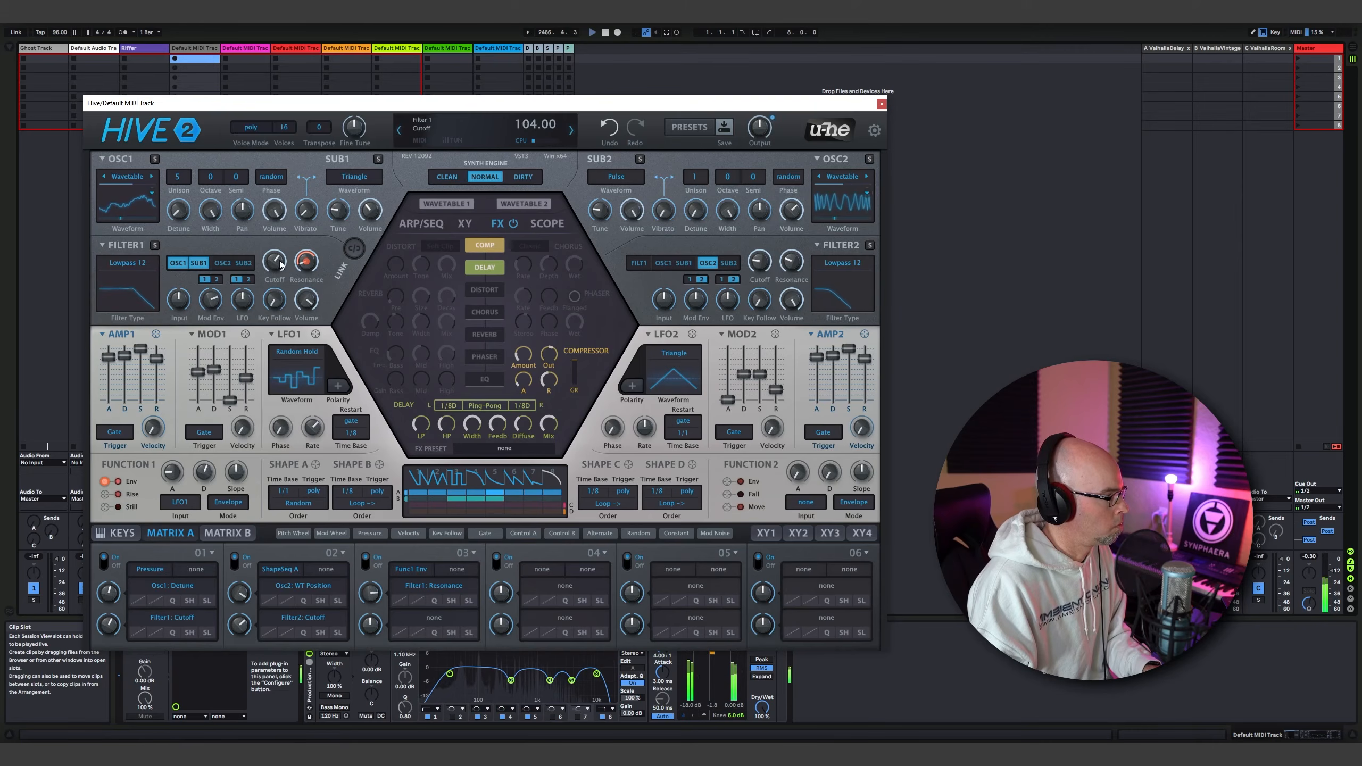
Enable the reverb and set its size to about 172, width to about 91 and dry/wet mix to about 77
click(491, 331)
mouse_move(441, 297)
mouse_down()
mouse_move(438, 308)
mouse_move(424, 284)
mouse_up()
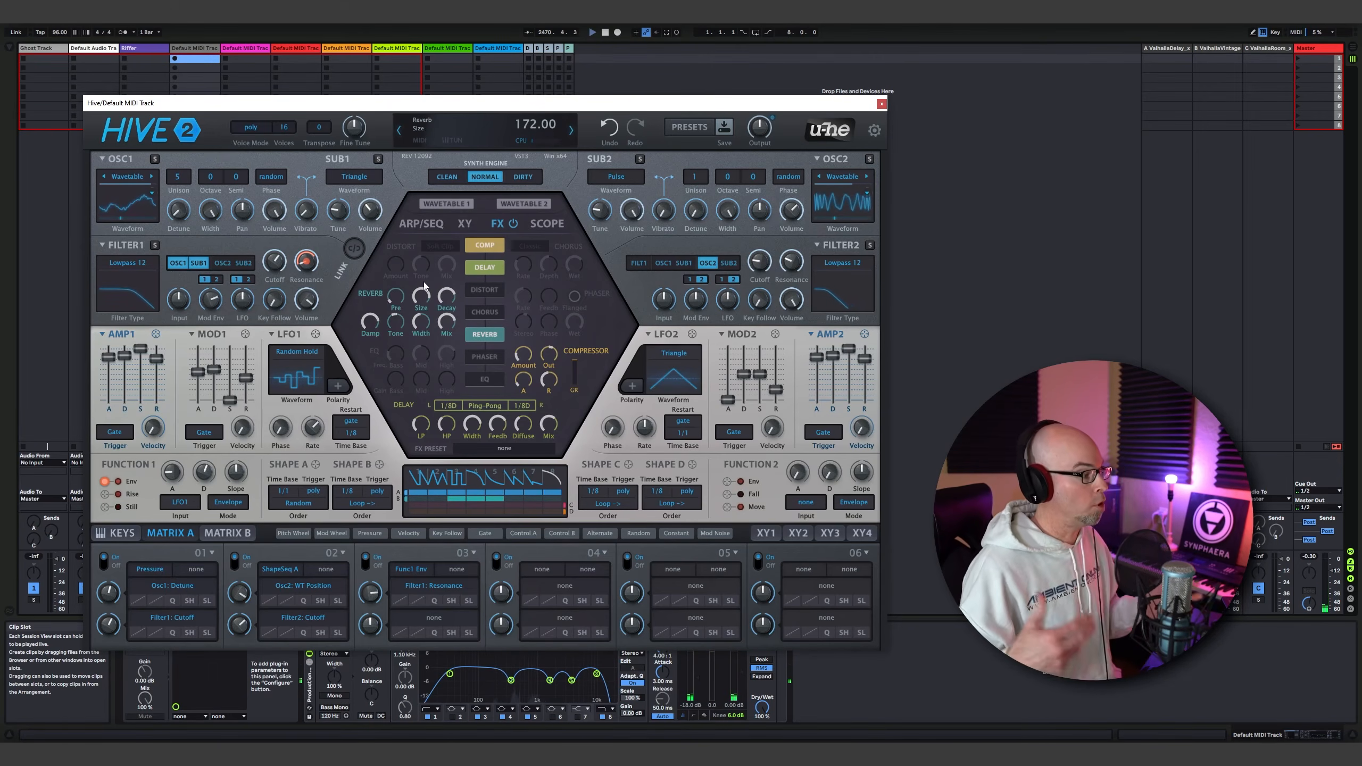
drag(424, 322, 432, 249)
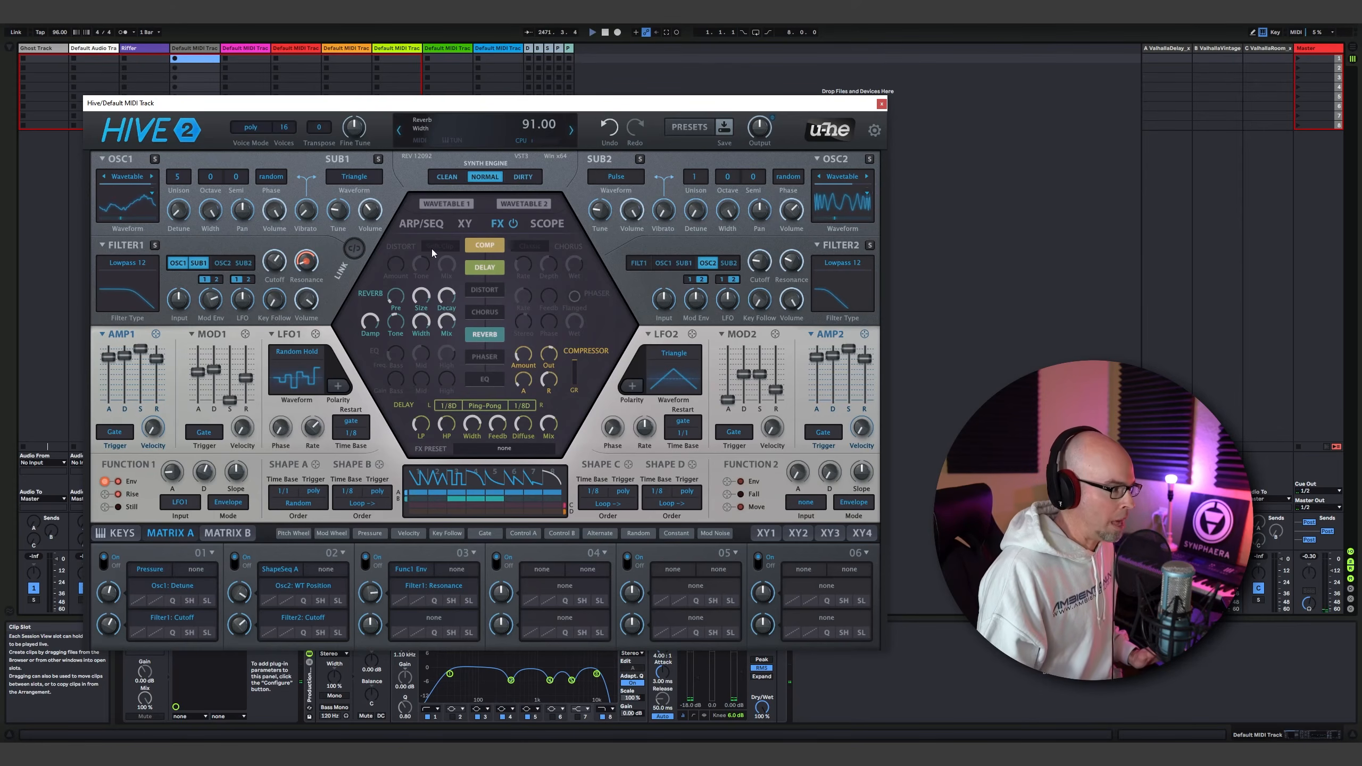
drag(452, 321, 451, 324)
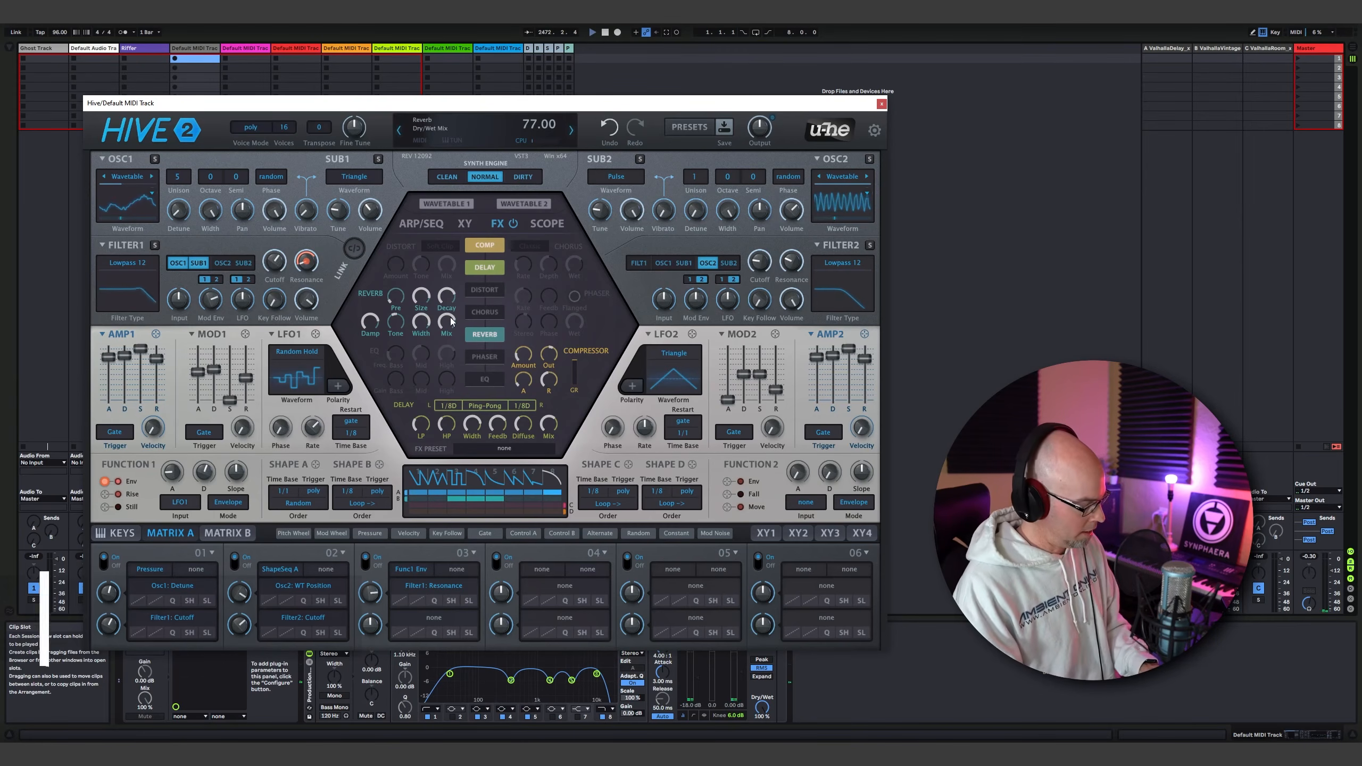